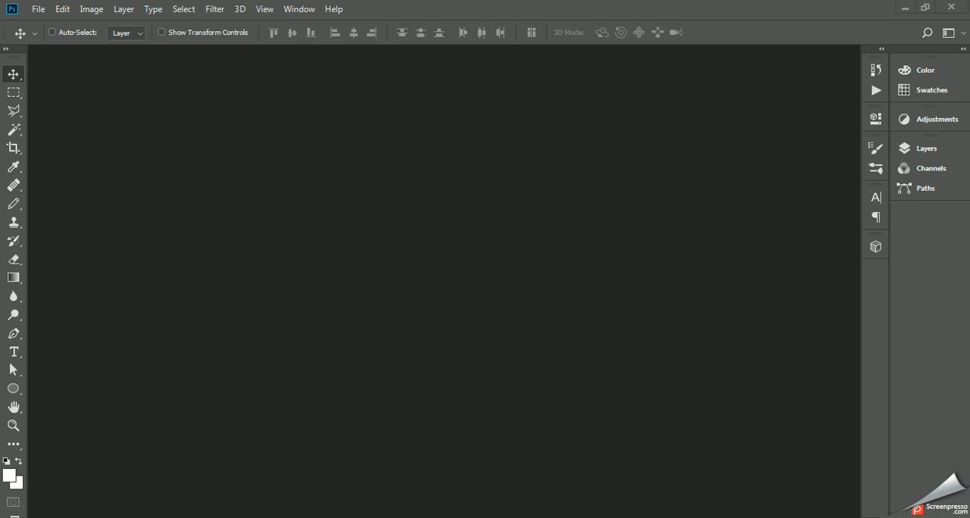
# Step: Open navigations.png from the desktop's "images for template" folder and examine the page template's image placeholders
pyautogui.moveTo(307, 517)
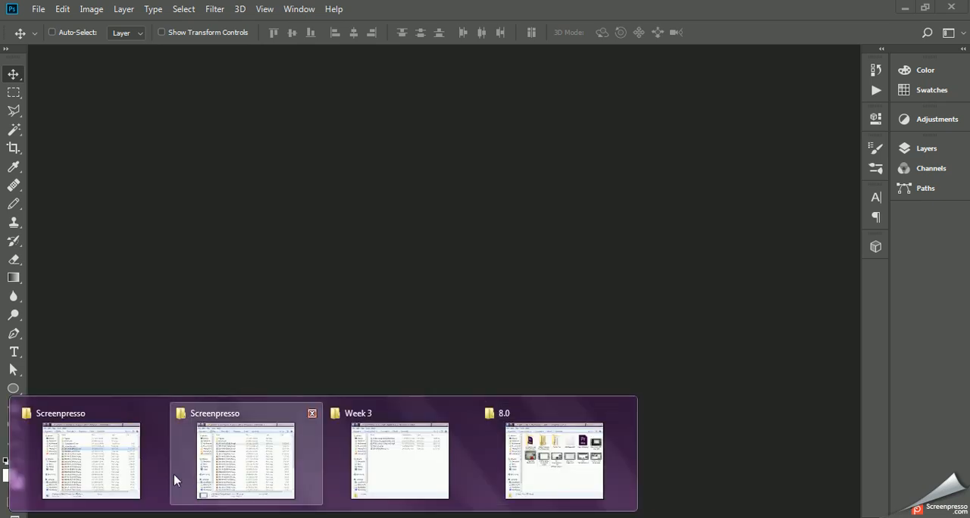
pyautogui.moveTo(169, 517)
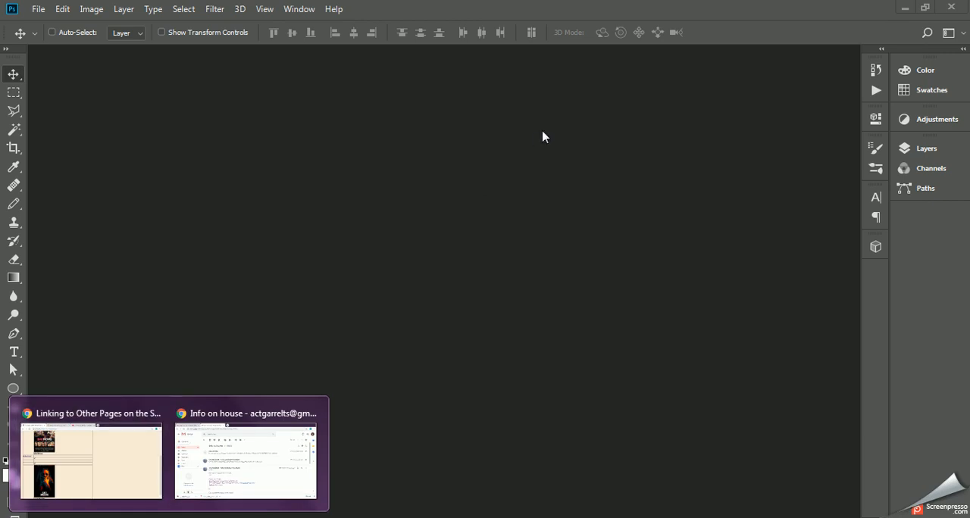
pyautogui.click(903, 6)
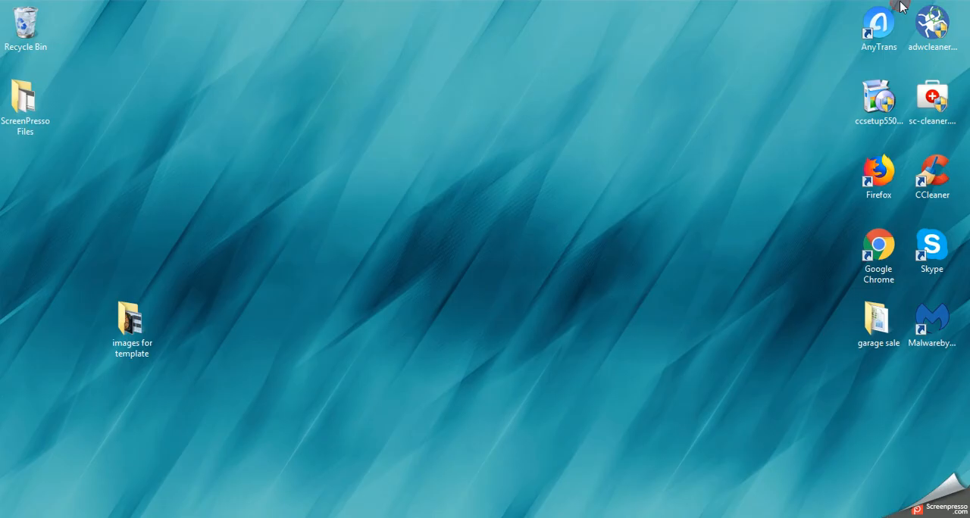
pyautogui.doubleClick(132, 322)
pyautogui.doubleClick(318, 152)
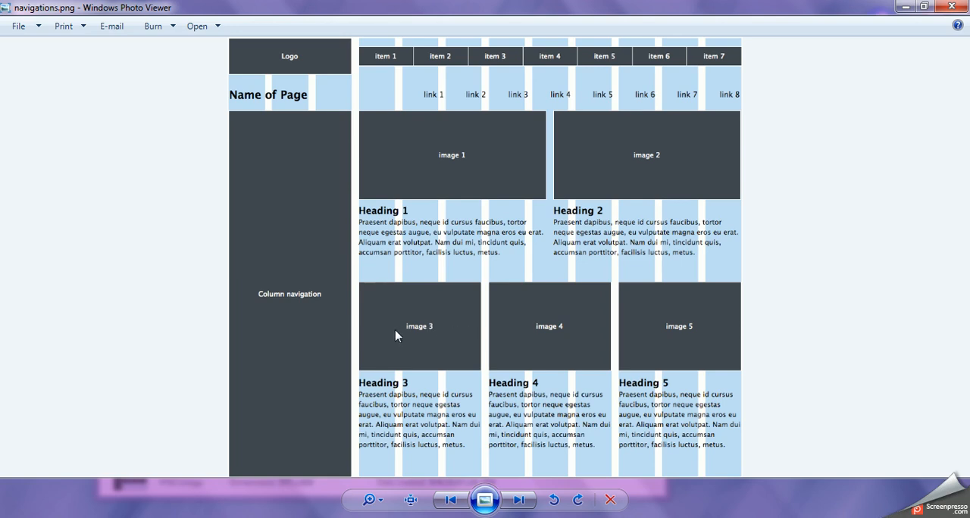
pyautogui.click(904, 7)
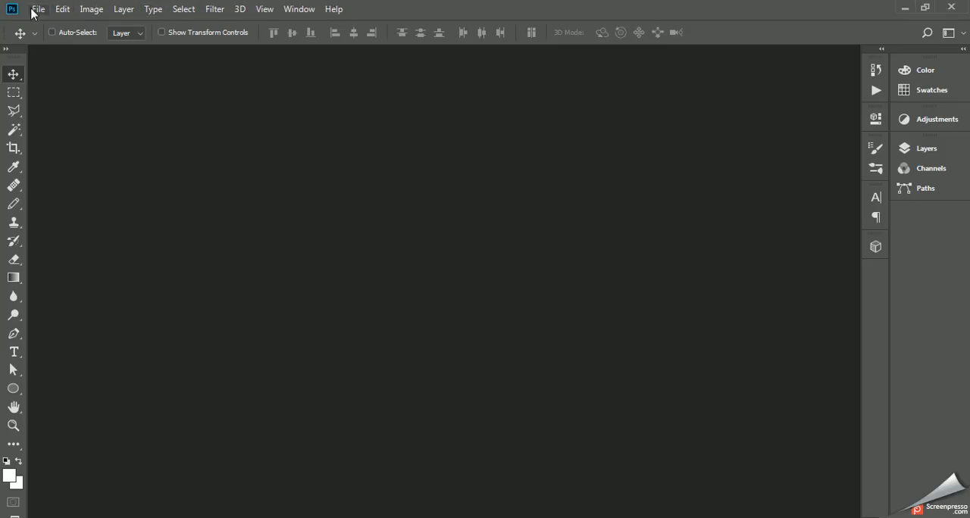
# Step: Create a new Photoshop document 250 pixels wide and 150 pixels high
pyautogui.click(35, 9)
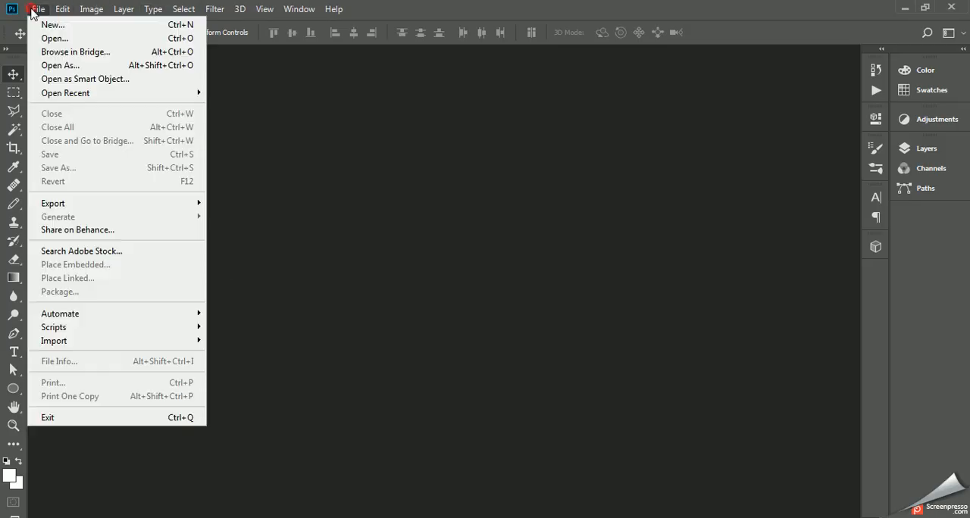
pyautogui.click(38, 24)
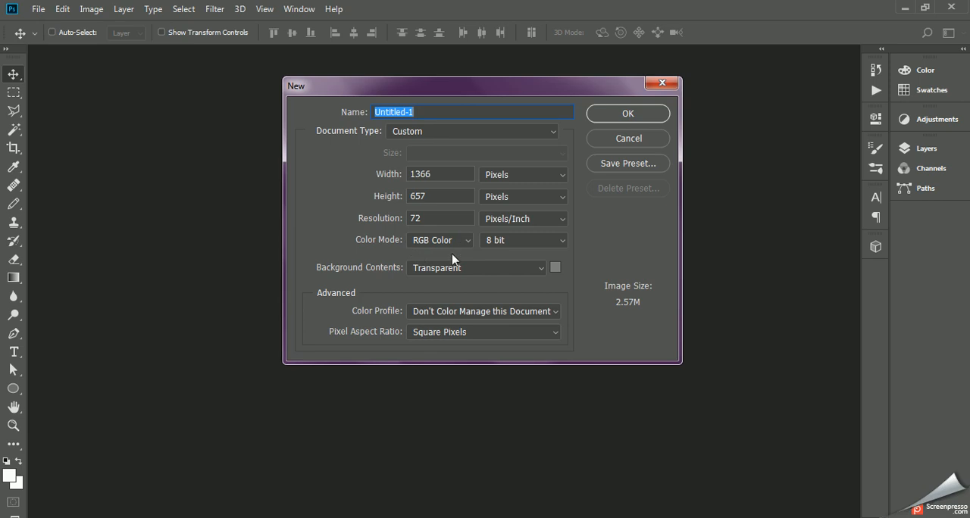
pyautogui.doubleClick(442, 173)
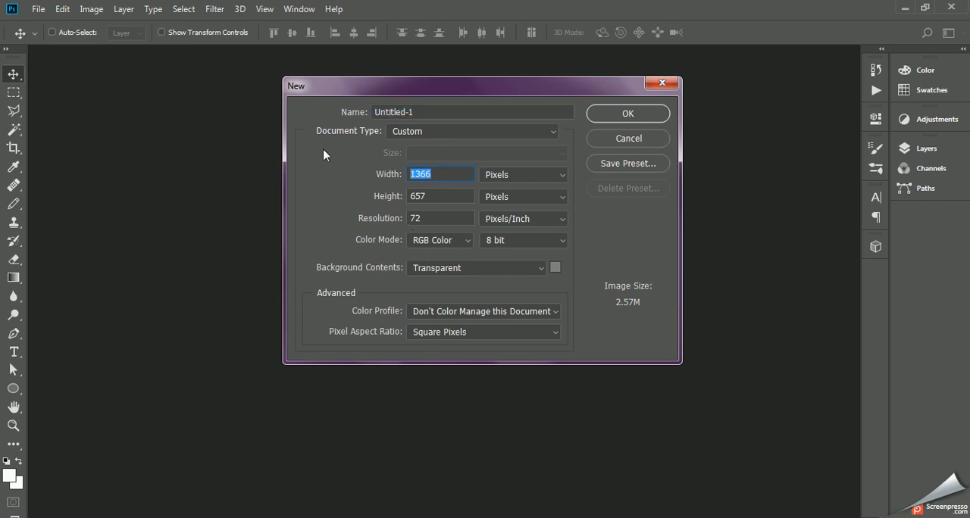
pyautogui.write('250')
pyautogui.doubleClick(444, 199)
pyautogui.write('150')
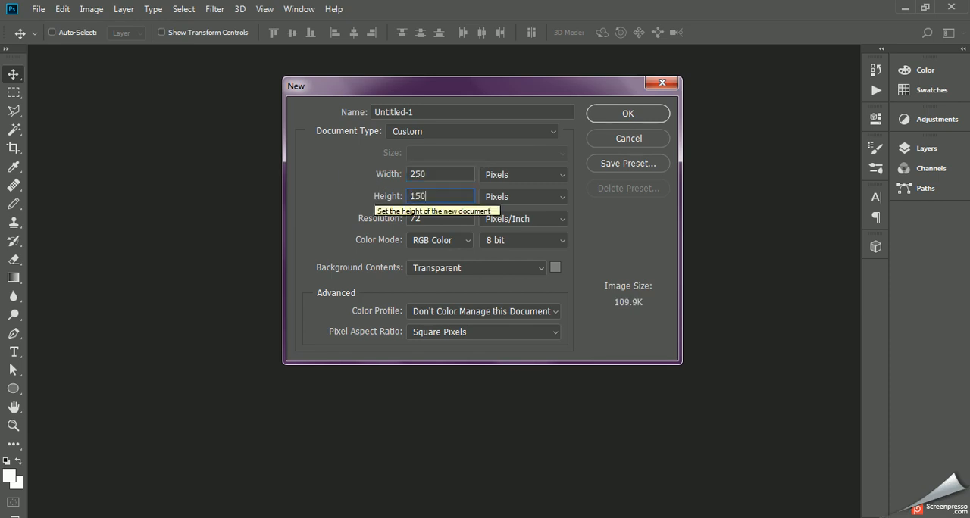
pyautogui.click(627, 114)
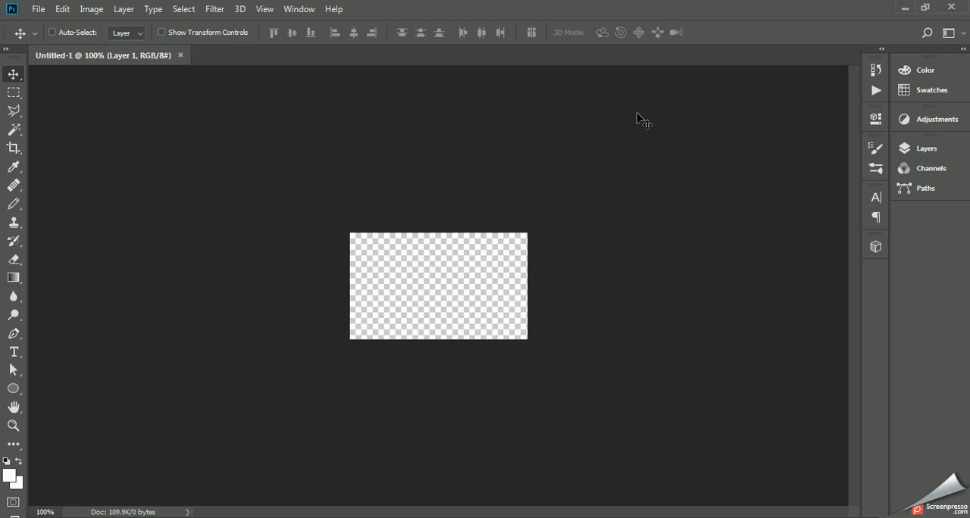
# Step: Open kingfisher-2046453_640.jpg, pizza-3007395.jpg and sea-1337565_1280.jpg together from the desktop's "images for template" folder
pyautogui.click(36, 10)
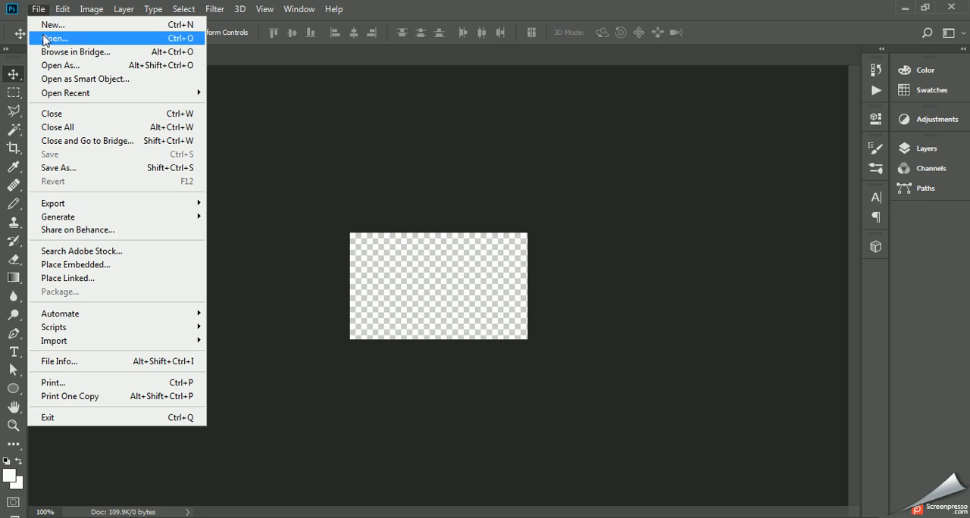
pyautogui.click(45, 38)
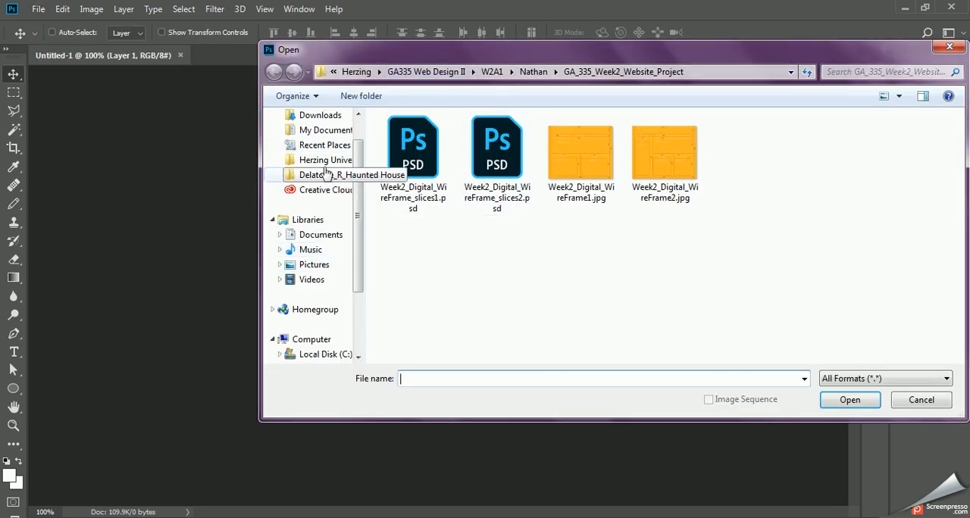
pyautogui.click(356, 125)
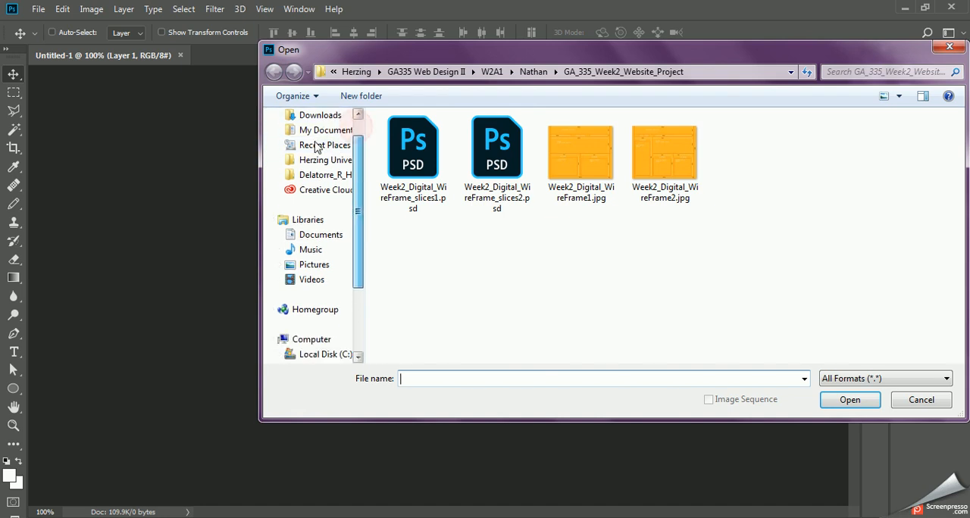
pyautogui.scroll(1, 326, 130)
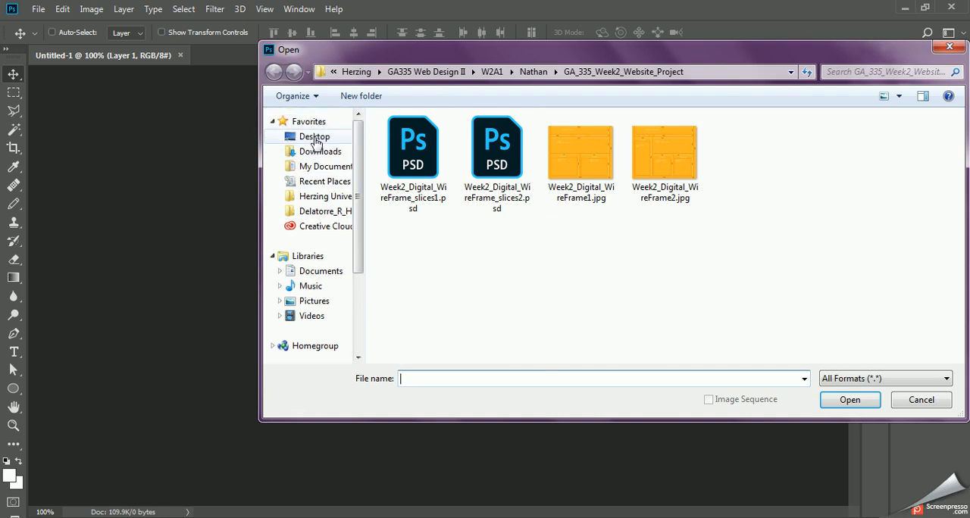
pyautogui.click(314, 140)
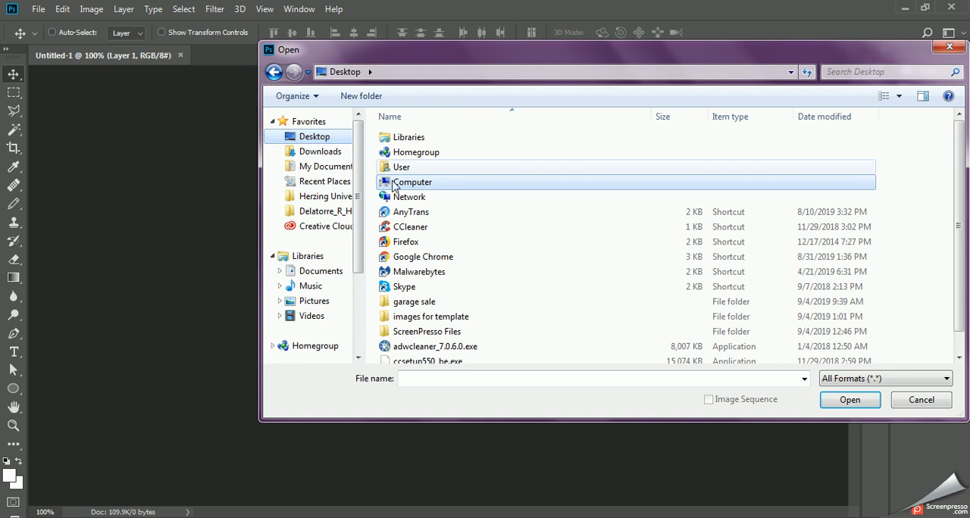
pyautogui.click(425, 321)
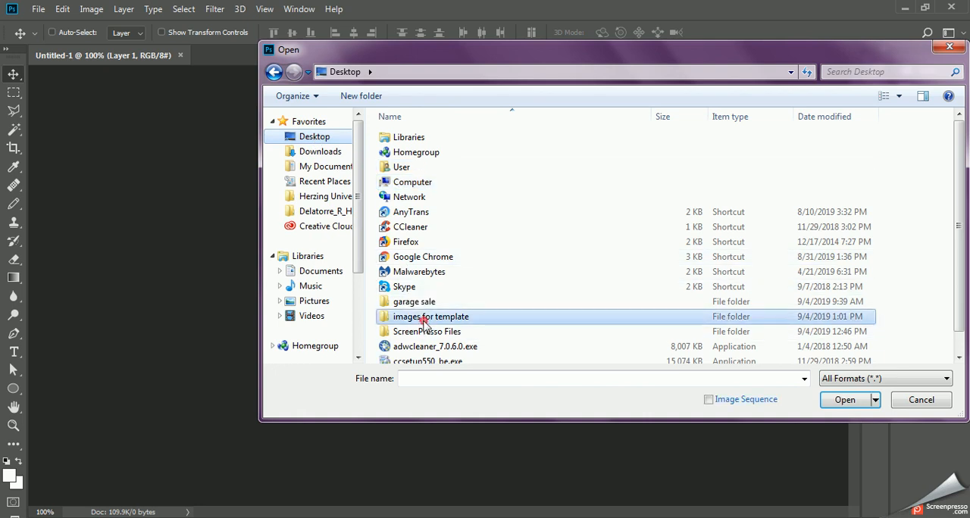
pyautogui.doubleClick(425, 320)
pyautogui.click(395, 163)
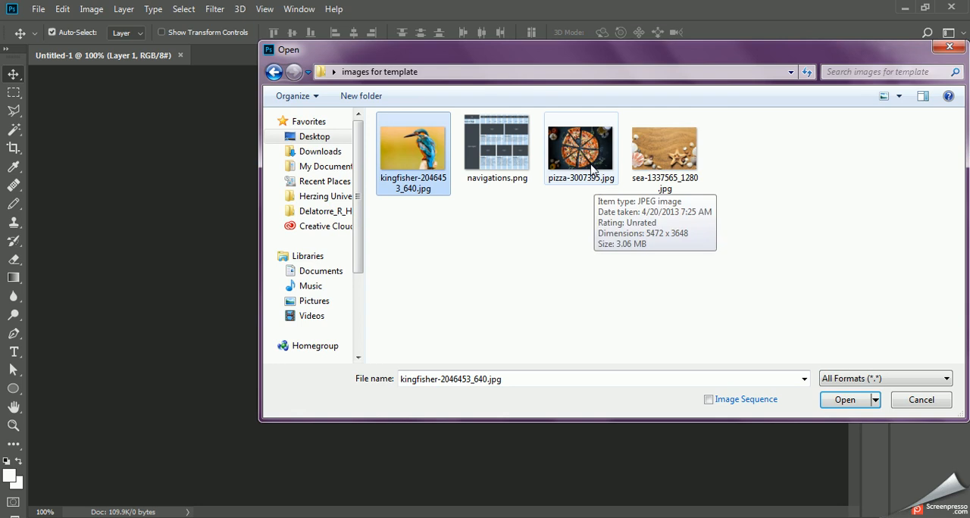
pyautogui.keyDown('ctrl'); pyautogui.click(591, 169); pyautogui.keyUp('ctrl')
pyautogui.keyDown('ctrl'); pyautogui.click(670, 163); pyautogui.keyUp('ctrl')
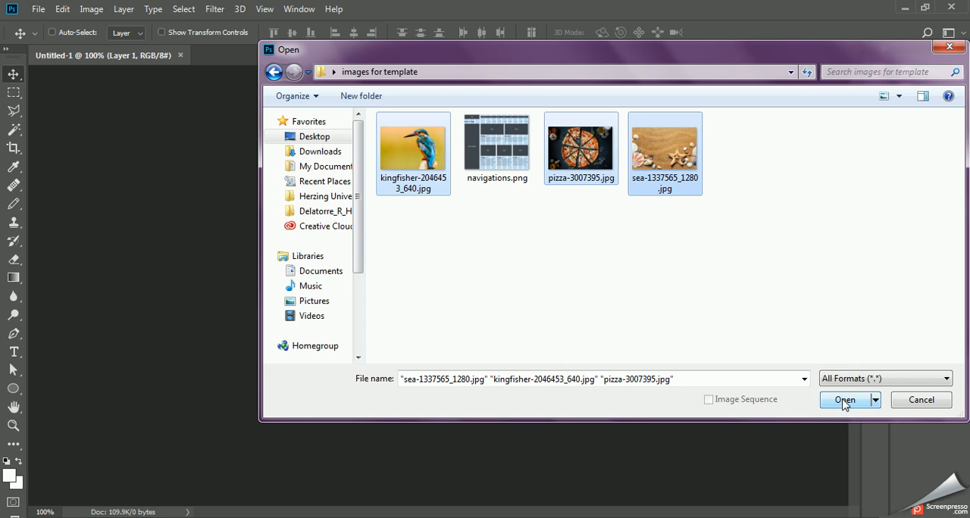
pyautogui.click(844, 401)
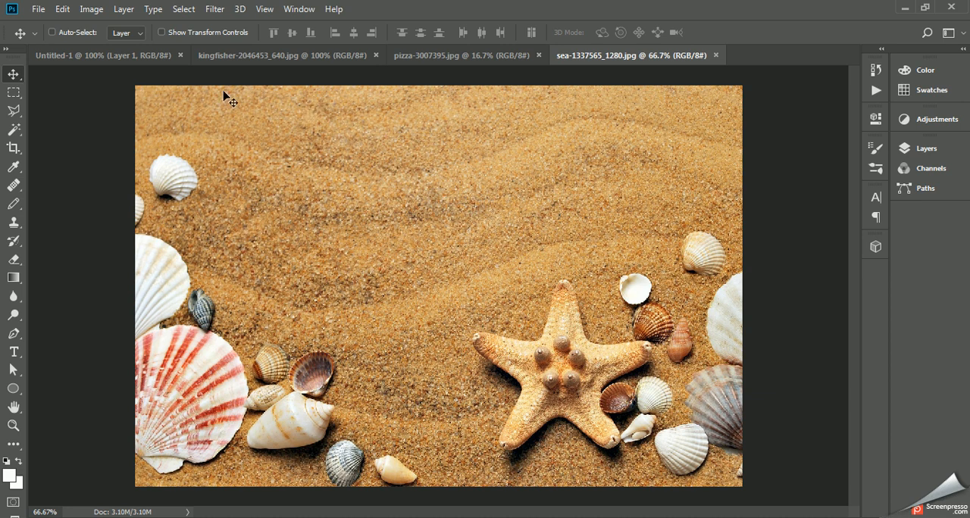
# Step: Float the kingfisher image in its own window and copy the picture into the blank Untitled-1 document with the Move tool
pyautogui.click(239, 56)
pyautogui.moveTo(239, 56); pyautogui.dragTo(448, 128)
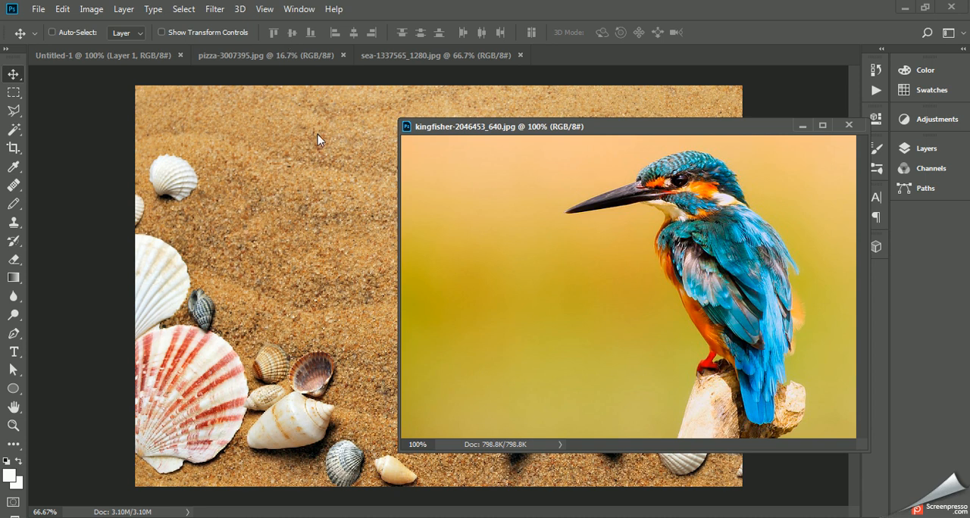
pyautogui.click(91, 56)
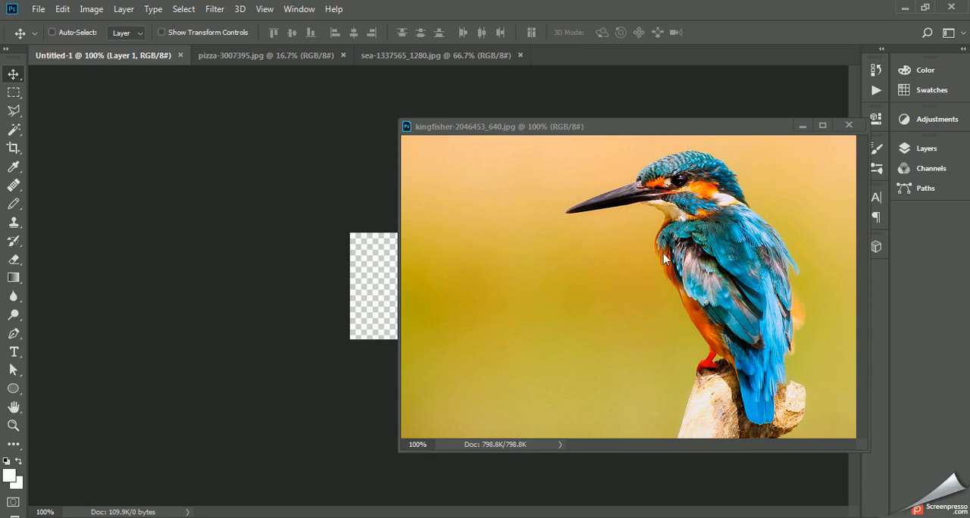
pyautogui.click(12, 75)
pyautogui.click(691, 261)
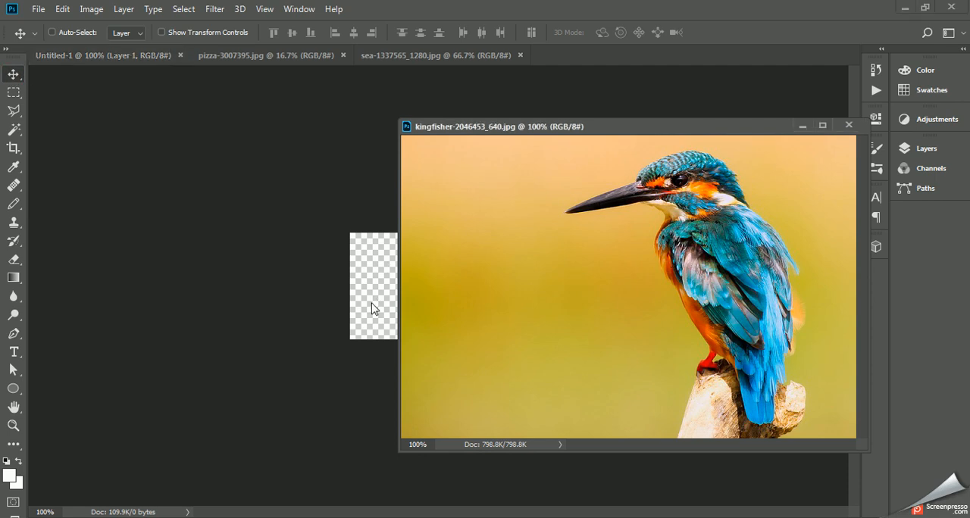
pyautogui.moveTo(452, 292); pyautogui.dragTo(343, 297)
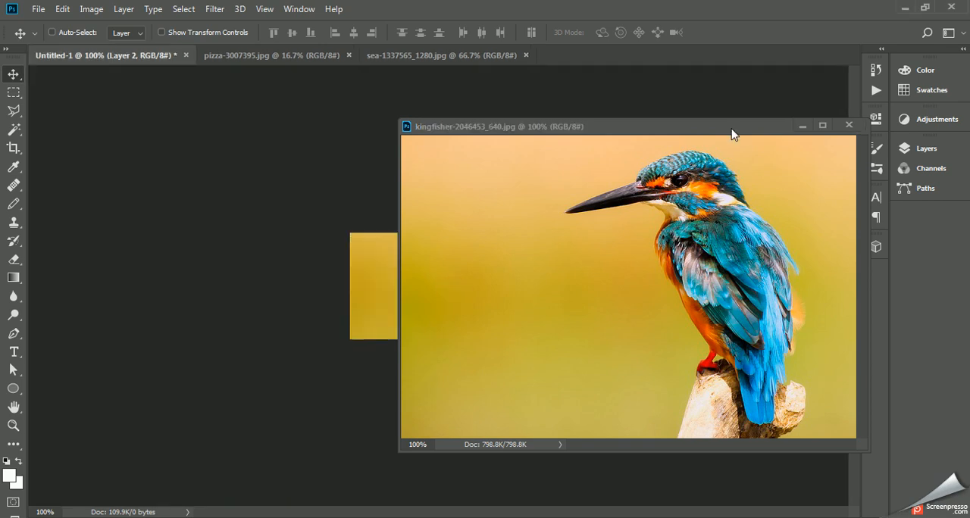
# Step: Dock the kingfisher window back among the open documents and check the layers of Untitled-1
pyautogui.moveTo(763, 128); pyautogui.dragTo(452, 124)
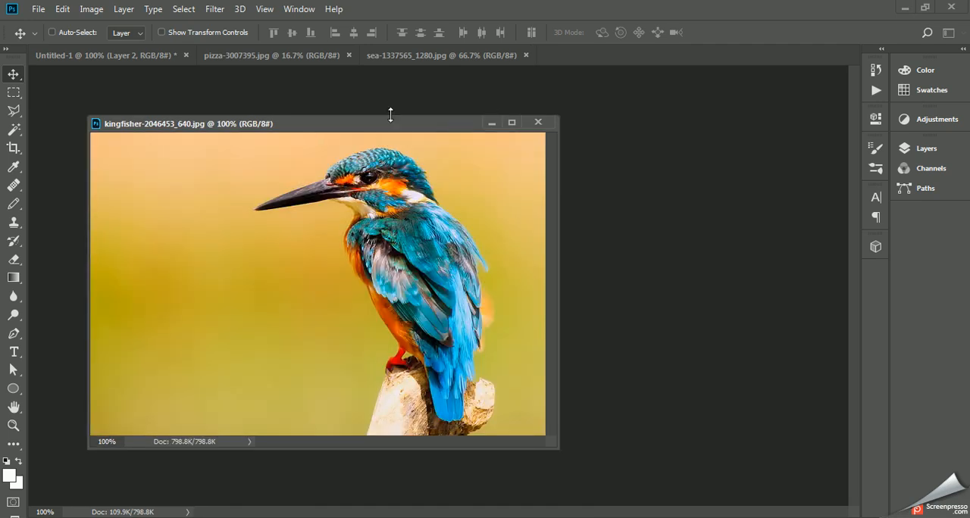
pyautogui.moveTo(334, 129); pyautogui.dragTo(611, 53)
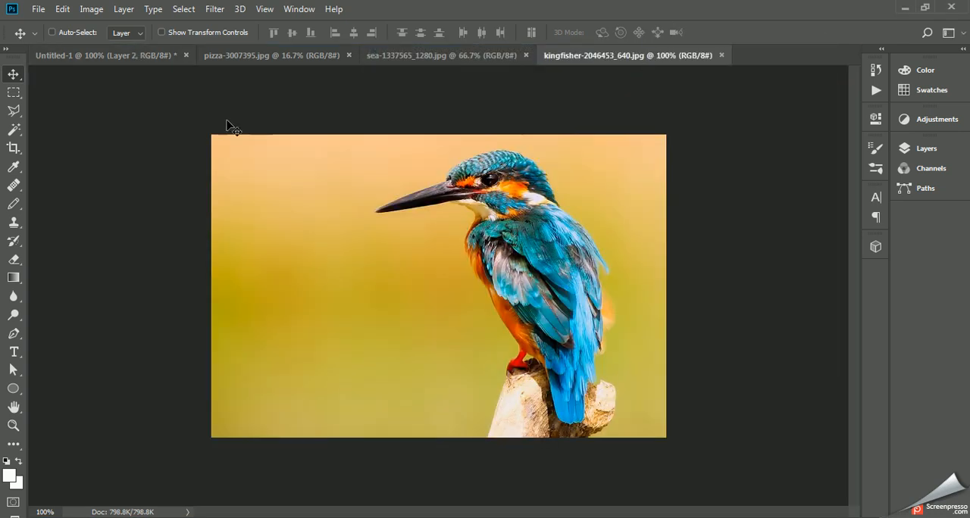
pyautogui.click(114, 57)
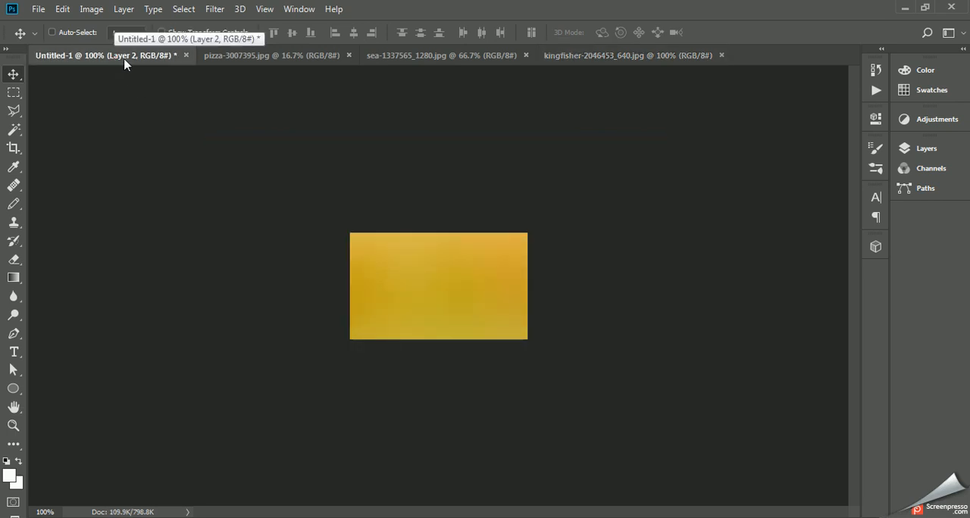
pyautogui.click(911, 151)
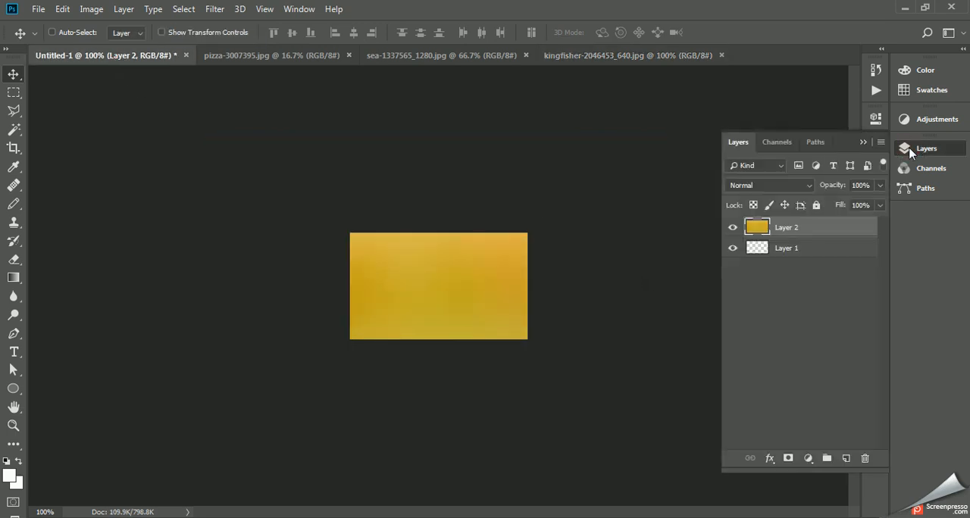
pyautogui.click(861, 142)
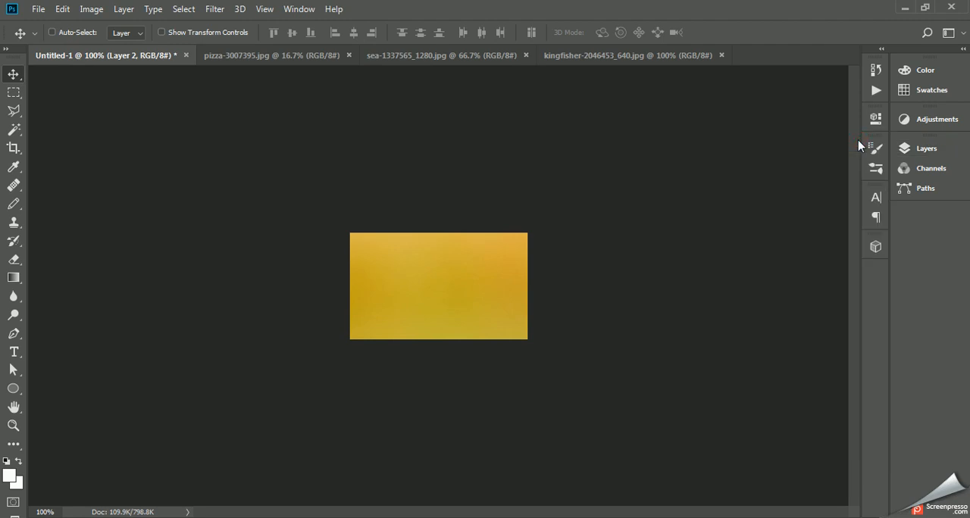
# Step: Scale the kingfisher layer proportionally down to about 40% with Free Transform so that the bird fits the 250 x 150 canvas
pyautogui.press('ctrl')
pyautogui.hotkey('ctrl', '-')
pyautogui.hotkey('ctrl', '-')
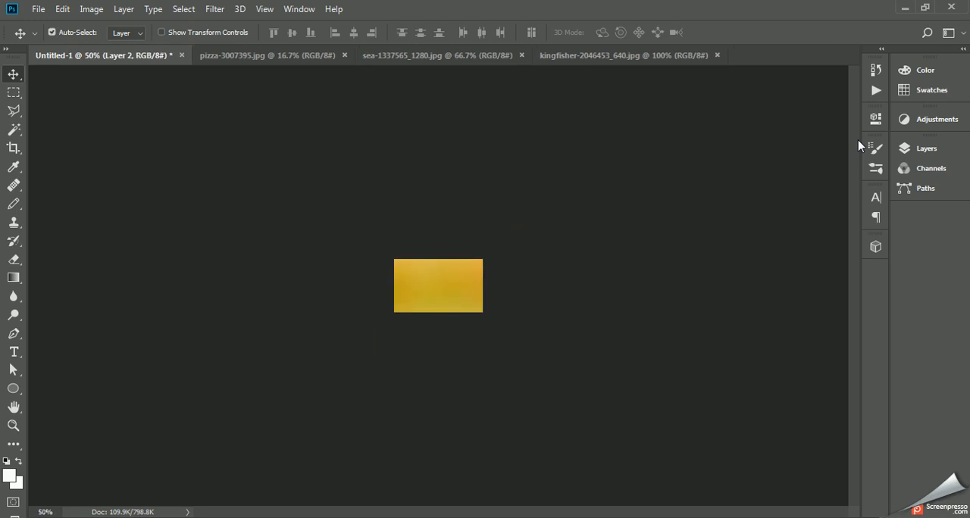
pyautogui.hotkey('ctrl', 't')
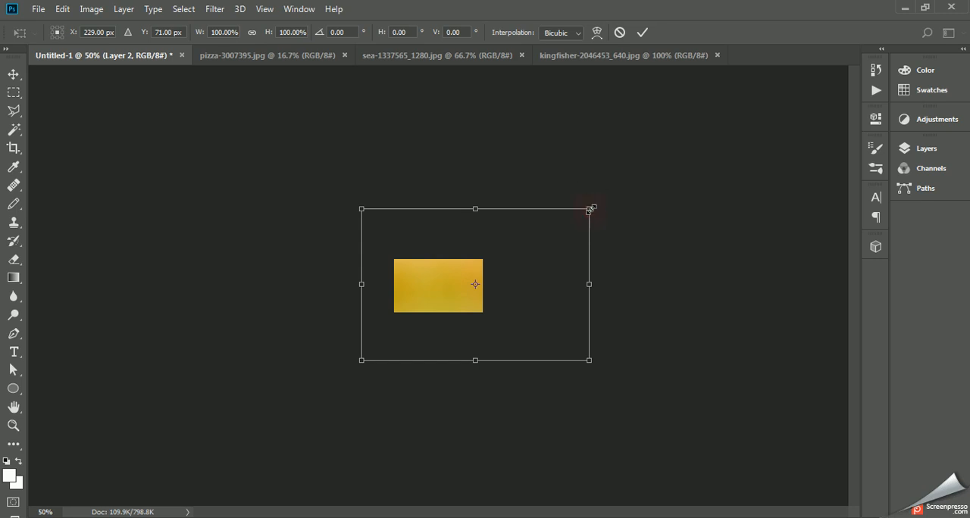
pyautogui.moveTo(588, 207); pyautogui.dragTo(578, 215)
pyautogui.moveTo(562, 219); pyautogui.dragTo(511, 235)
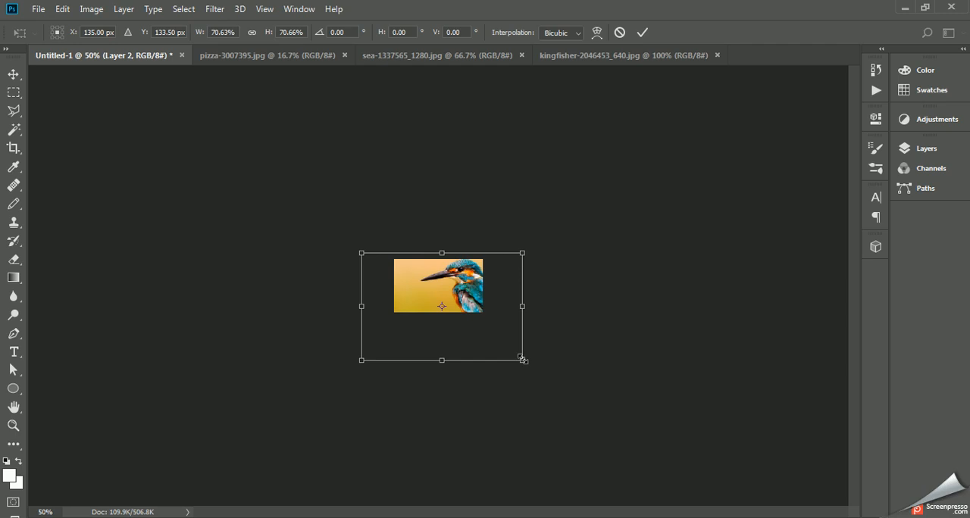
pyautogui.moveTo(522, 360); pyautogui.dragTo(485, 335)
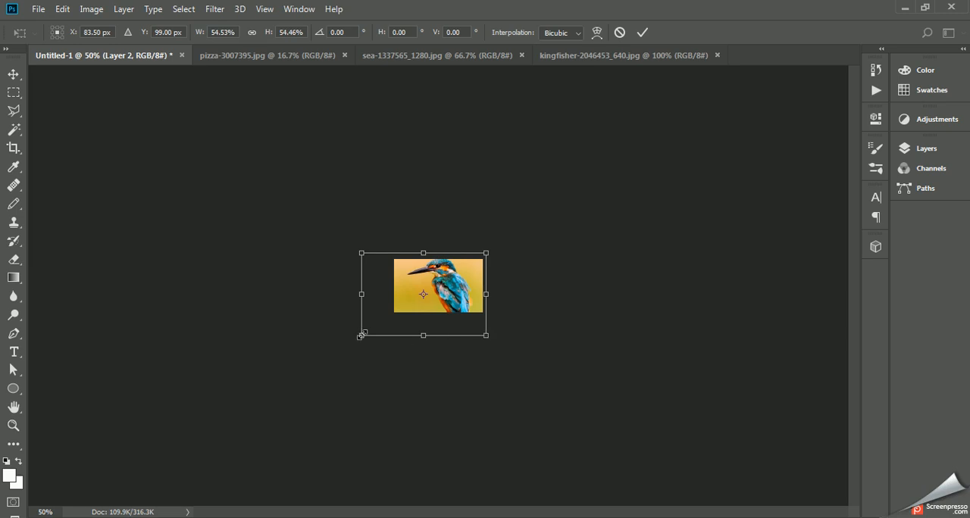
pyautogui.moveTo(360, 336); pyautogui.dragTo(385, 318)
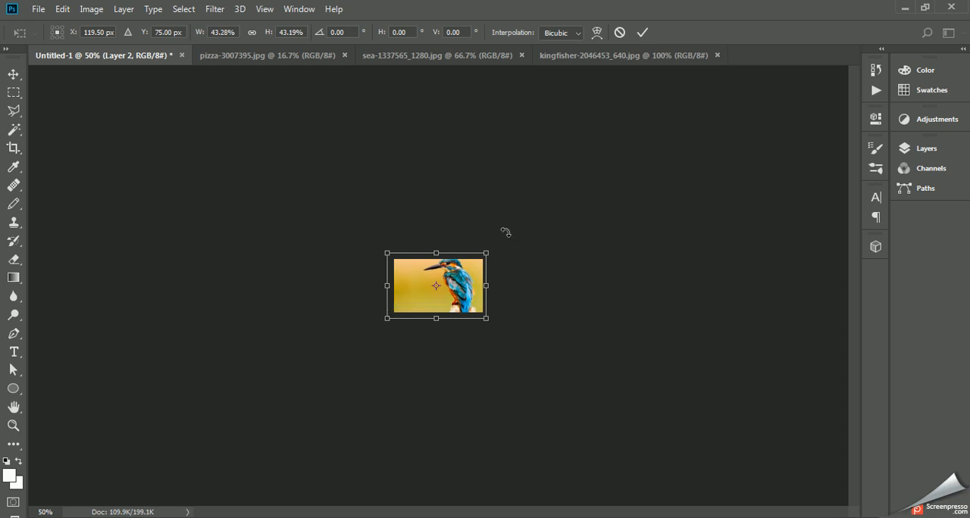
pyautogui.moveTo(486, 253); pyautogui.dragTo(485, 257)
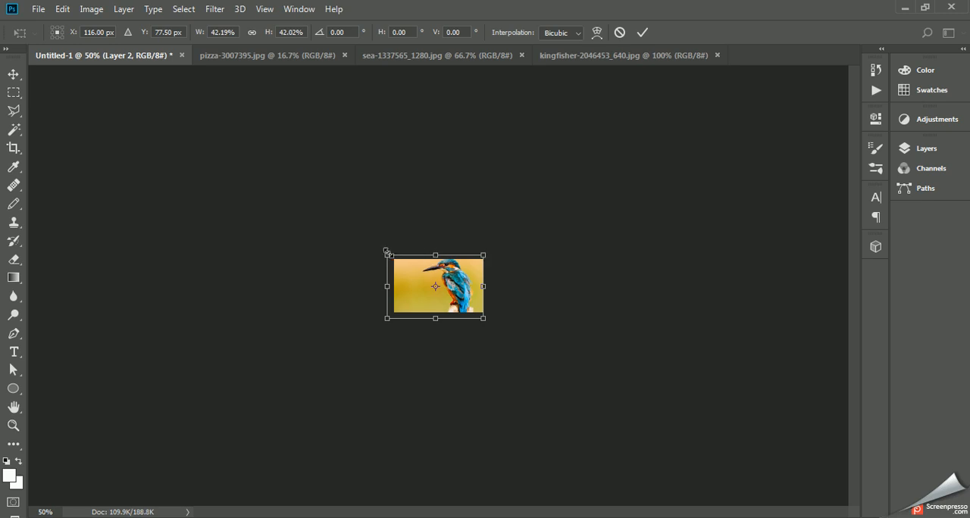
pyautogui.moveTo(385, 251); pyautogui.dragTo(389, 255)
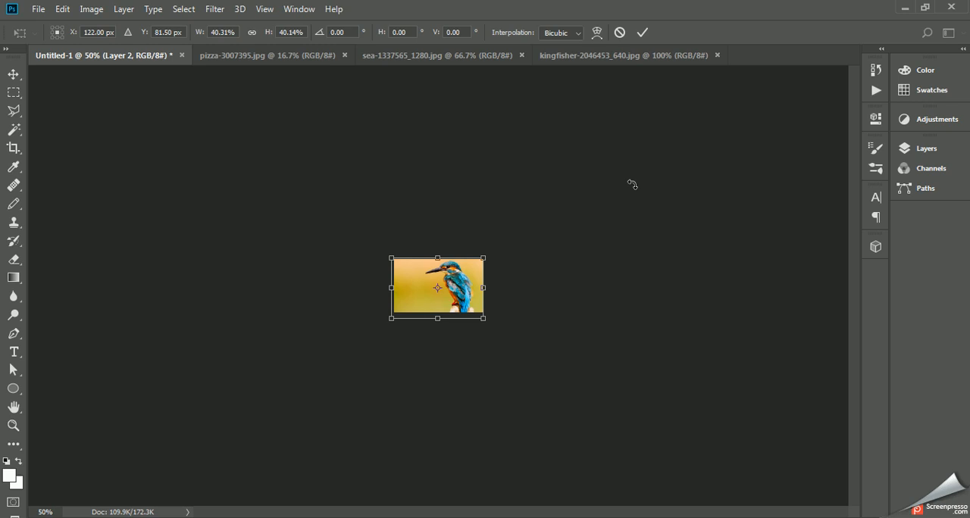
pyautogui.click(642, 32)
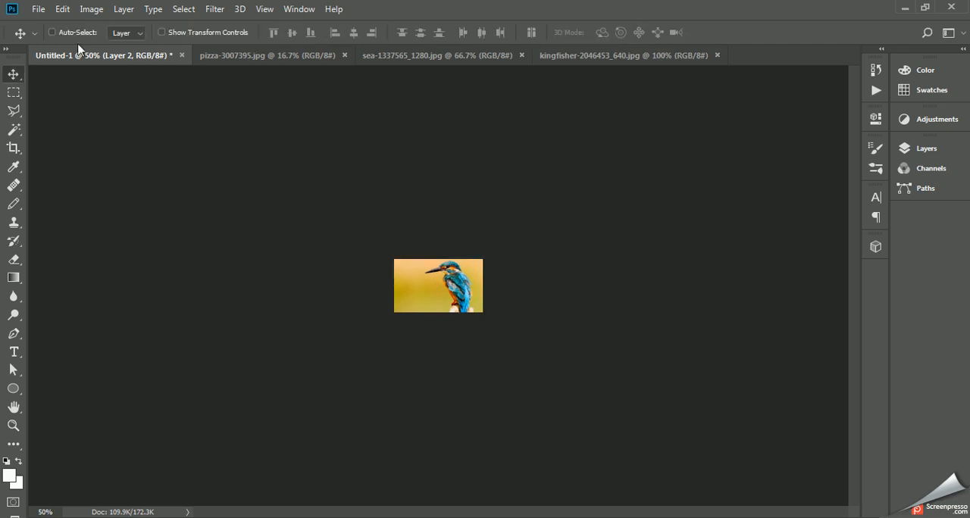
# Step: Save the document in Photoshop format as template for images.psd in the "images for template" folder
pyautogui.click(36, 9)
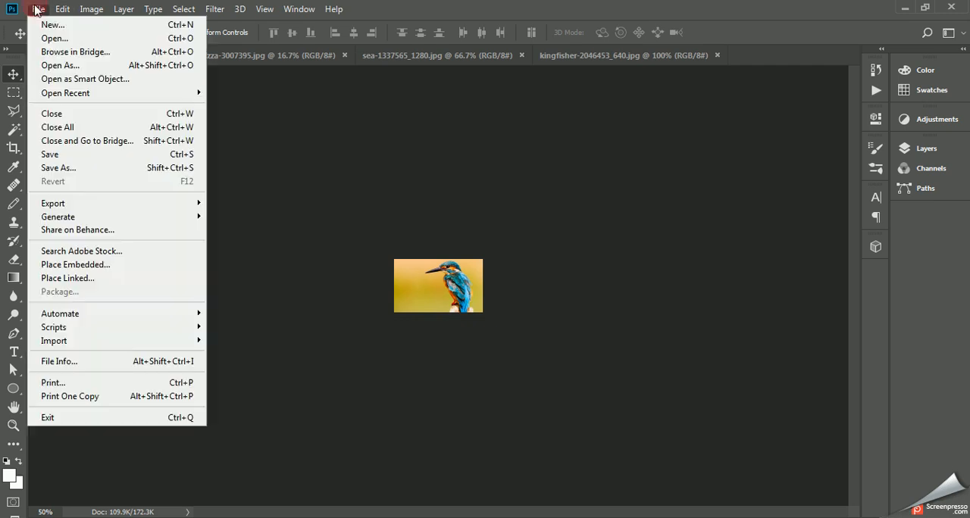
pyautogui.click(52, 168)
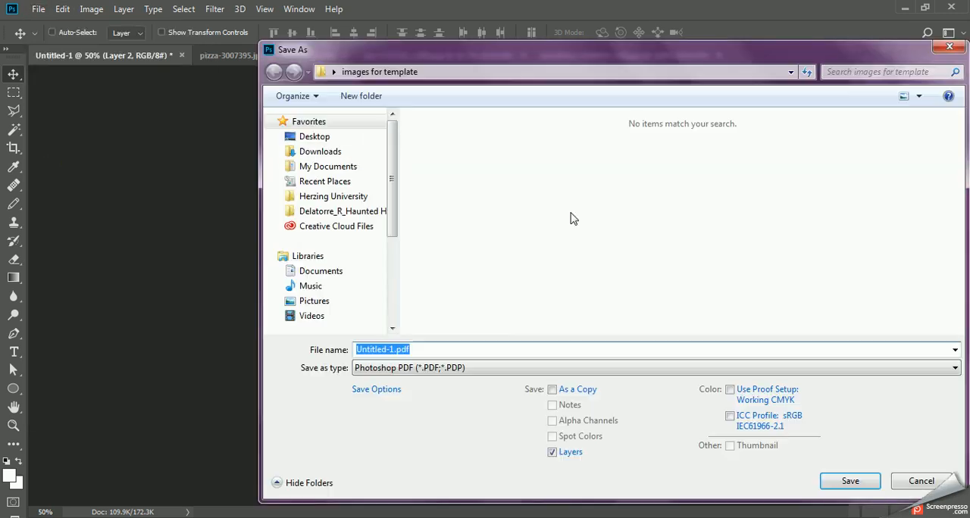
pyautogui.click(430, 368)
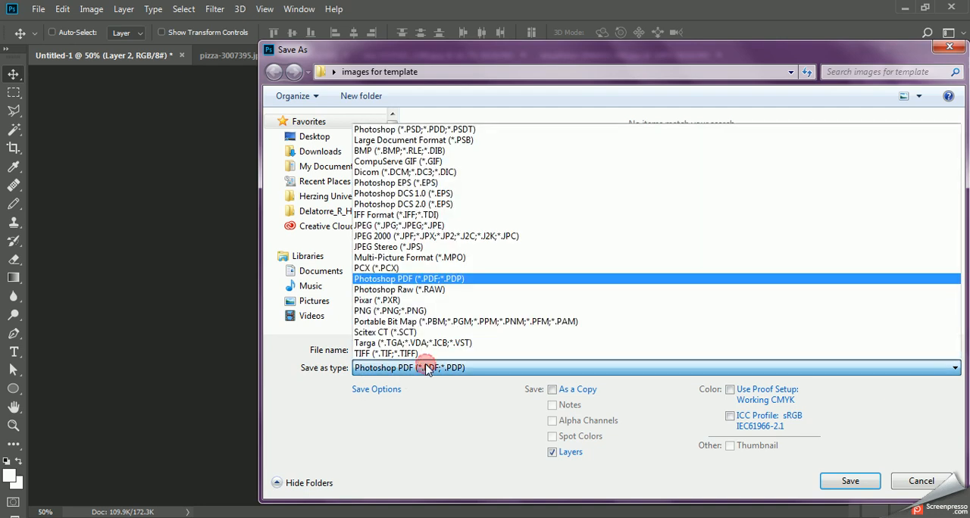
pyautogui.click(447, 132)
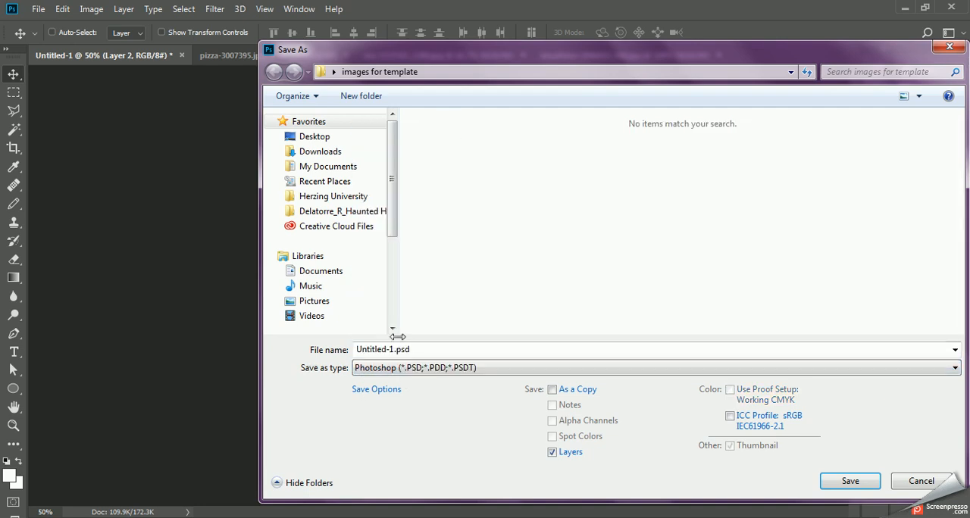
pyautogui.click(365, 76)
pyautogui.click(390, 347)
pyautogui.moveTo(391, 350); pyautogui.dragTo(306, 349)
pyautogui.press('BackSpace')
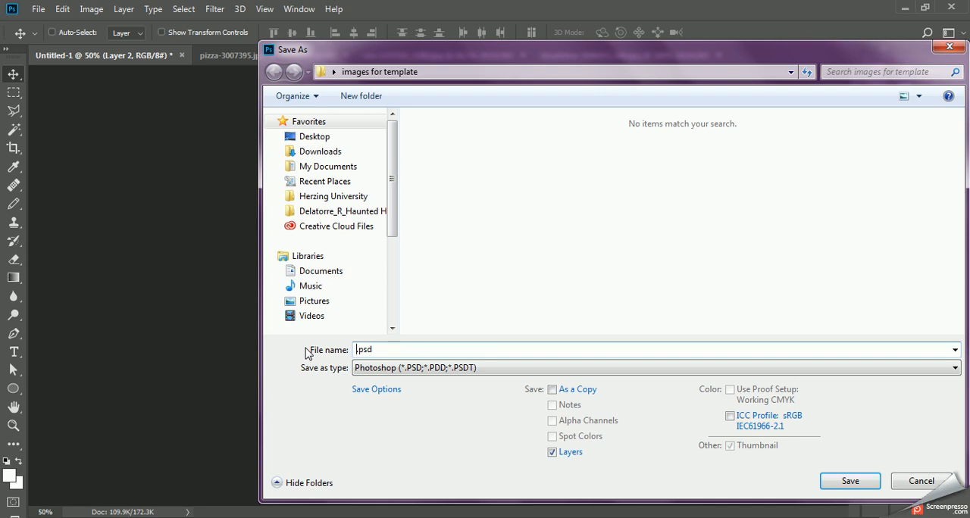
pyautogui.write('template for images')
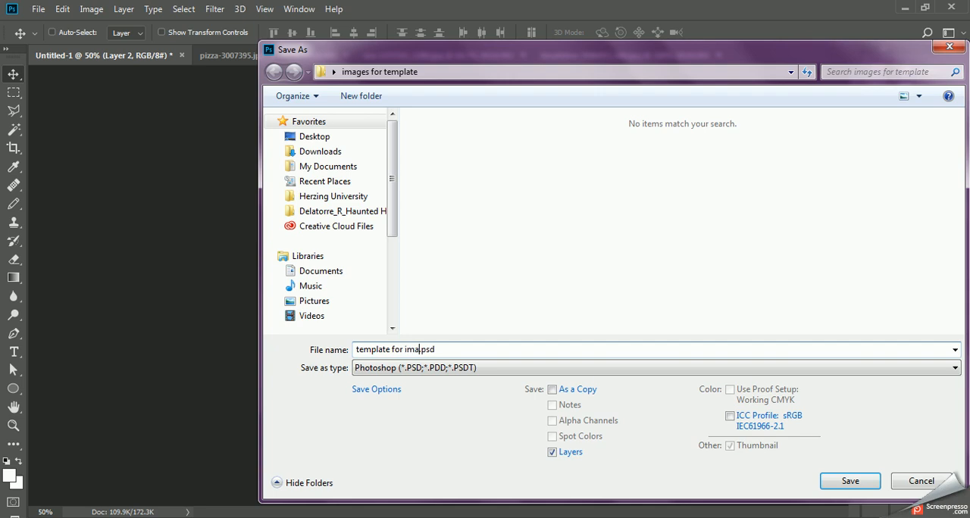
pyautogui.click(854, 485)
pyautogui.click(646, 159)
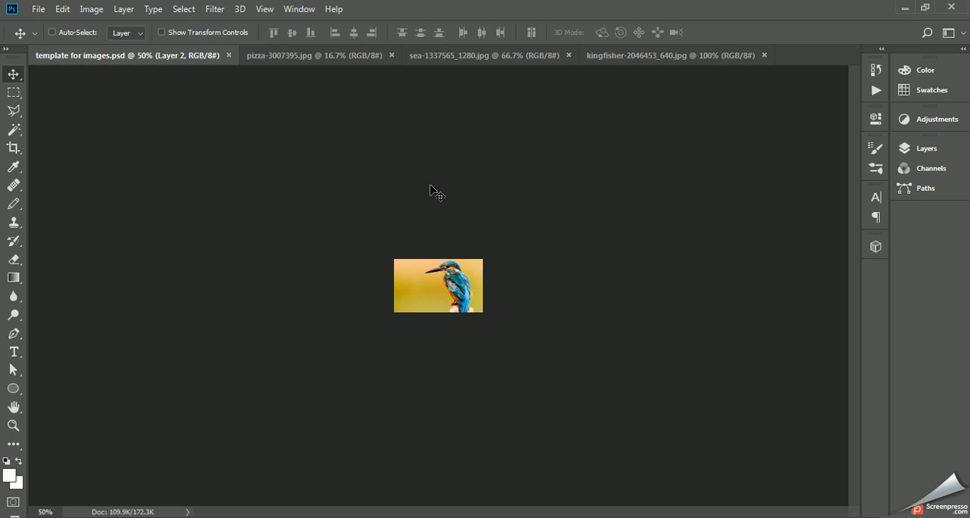
# Step: Save a JPEG copy of the kingfisher picture named bird1 in the "images for template" folder
pyautogui.click(42, 9)
pyautogui.click(68, 168)
pyautogui.click(482, 369)
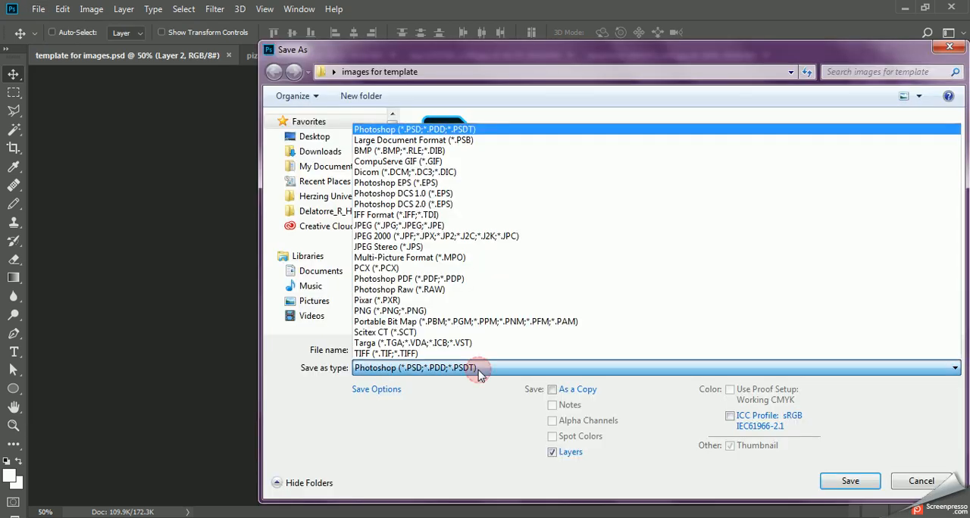
pyautogui.click(437, 226)
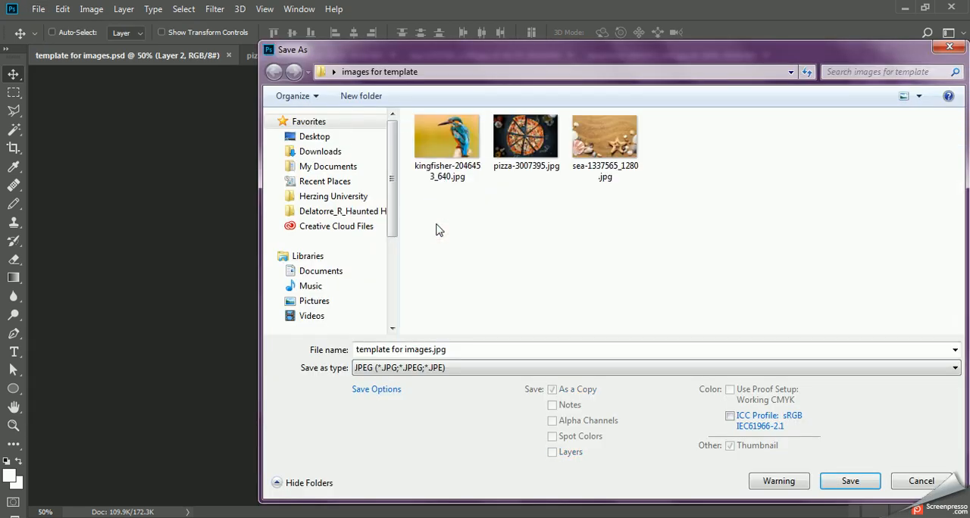
pyautogui.click(427, 349)
pyautogui.moveTo(428, 349); pyautogui.dragTo(258, 346)
pyautogui.press('BackSpace')
pyautogui.press('Delete')
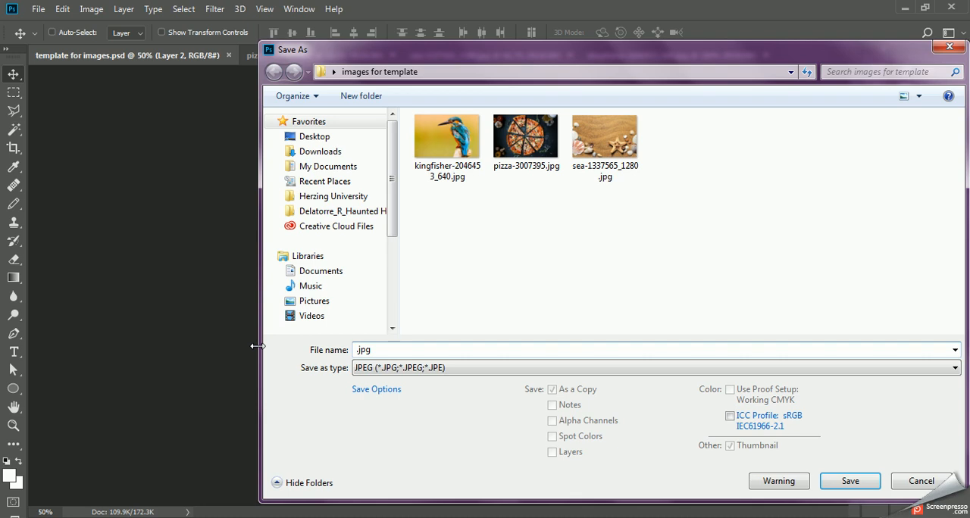
pyautogui.write('bird1')
pyautogui.click(859, 481)
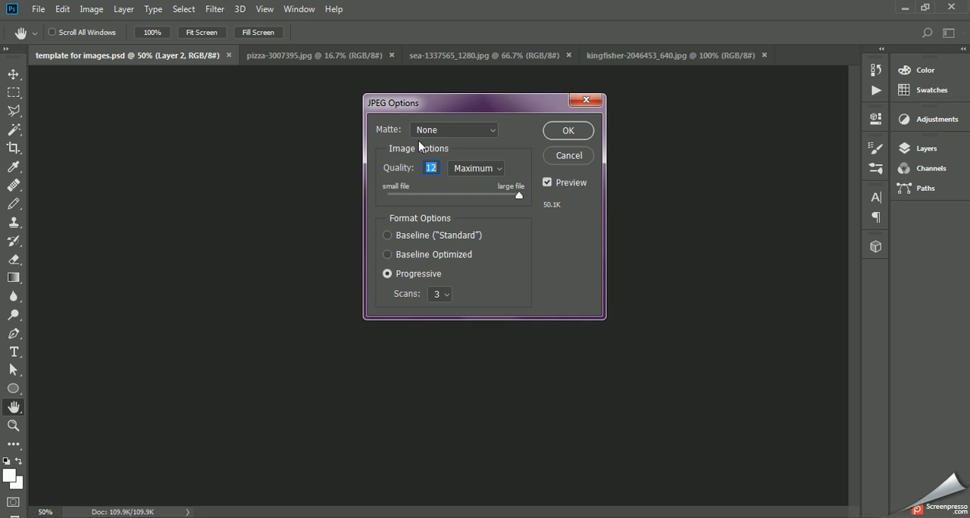
# Step: Set the JPEG image quality to 8 and finish the export
pyautogui.write('7')
pyautogui.press('BackSpace')
pyautogui.write('8')
pyautogui.click(564, 134)
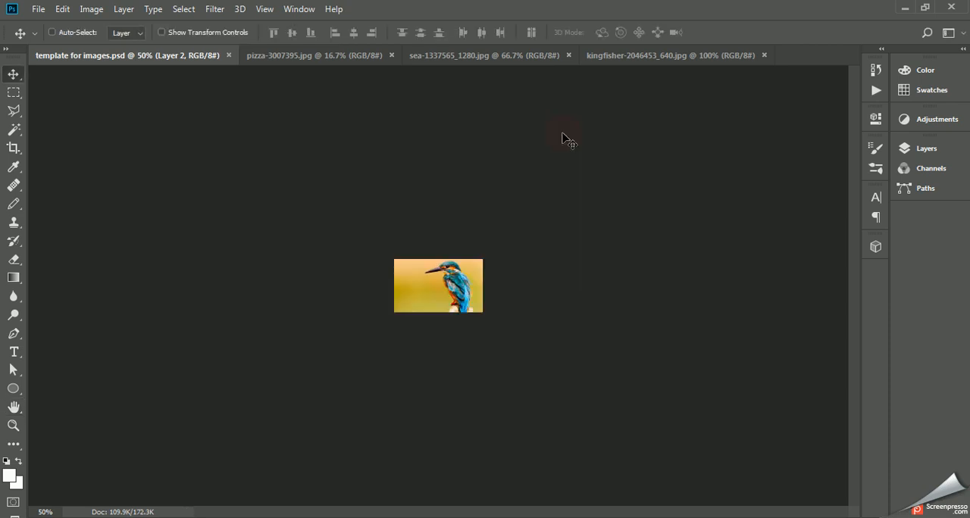
# Step: Float the pizza image, copy it into template for images.psd with the Move tool, and dock its window again
pyautogui.click(321, 56)
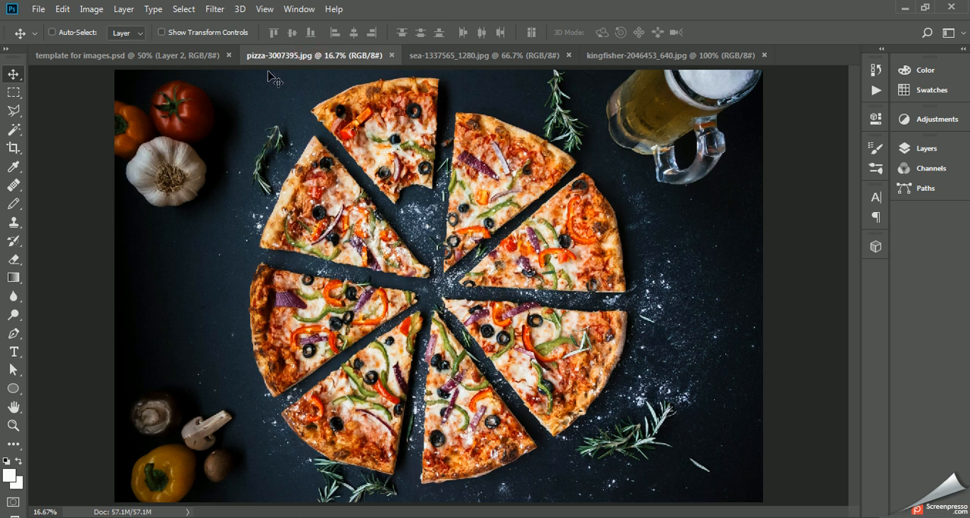
pyautogui.moveTo(315, 56); pyautogui.dragTo(537, 137)
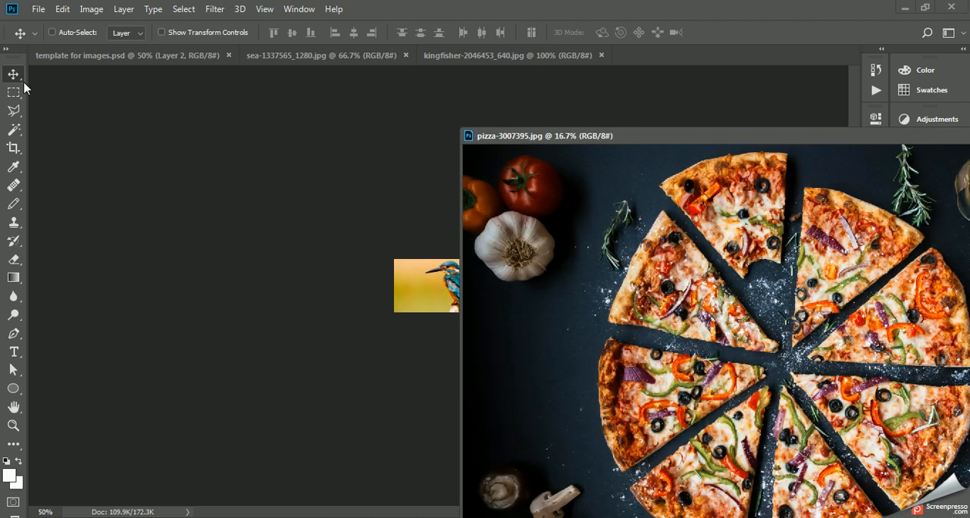
pyautogui.moveTo(752, 319); pyautogui.dragTo(404, 285)
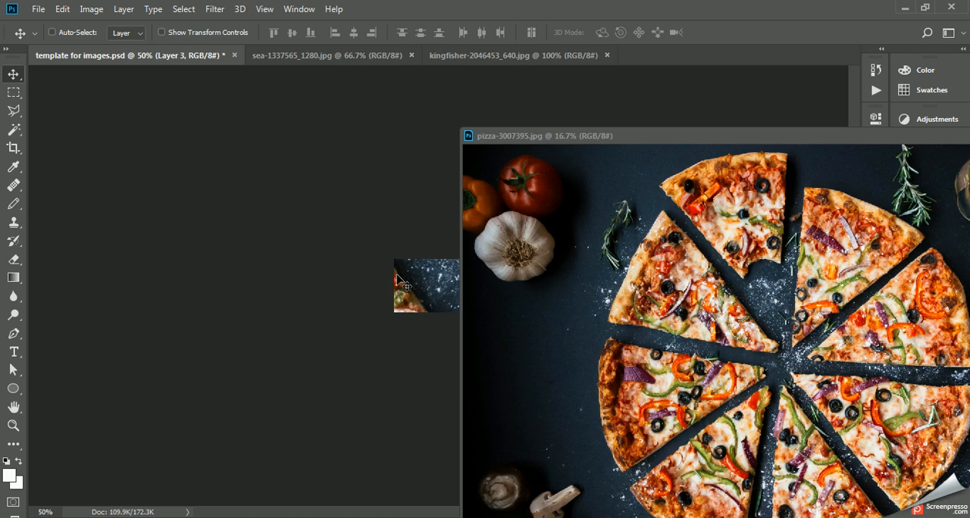
pyautogui.moveTo(669, 137); pyautogui.dragTo(683, 57)
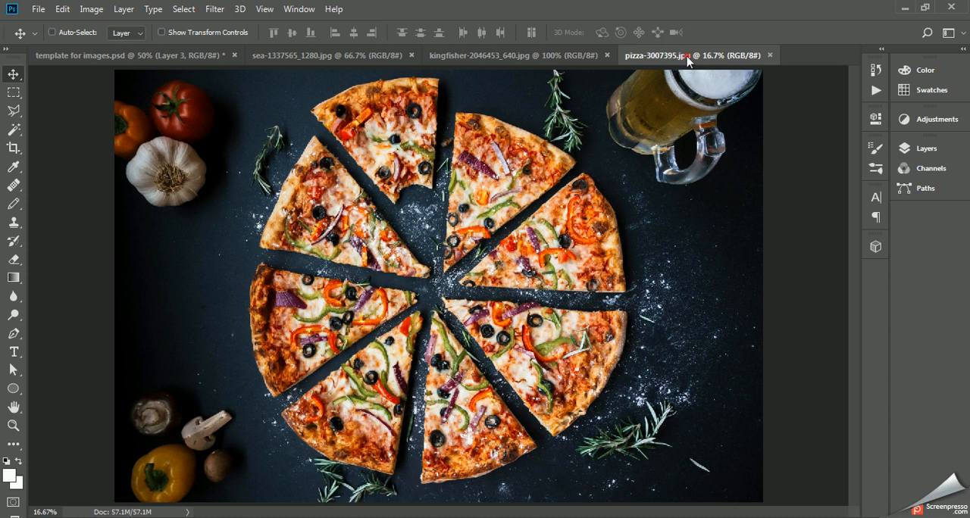
pyautogui.moveTo(683, 58)
pyautogui.mouseDown()
pyautogui.moveTo(691, 135)
pyautogui.moveTo(692, 68)
pyautogui.moveTo(691, 87)
pyautogui.moveTo(682, 65)
pyautogui.mouseUp()
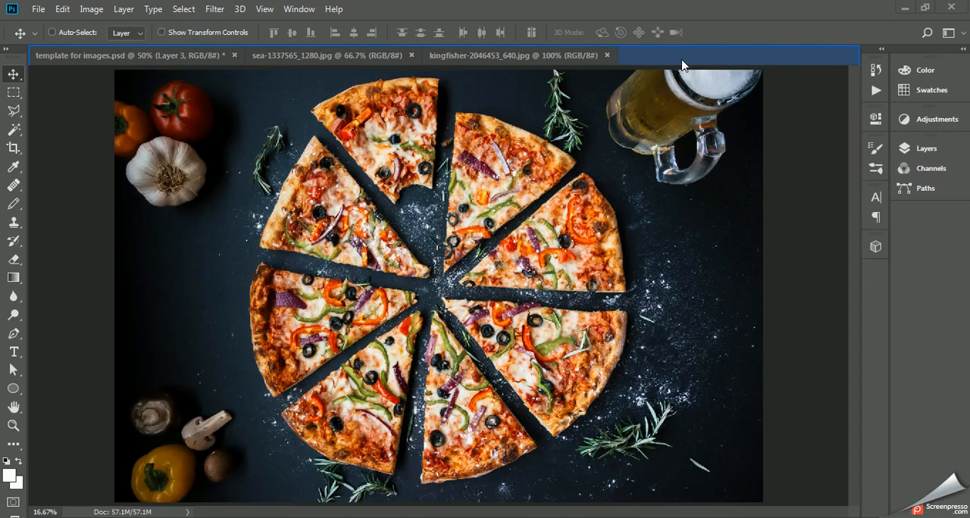
# Step: Scale the pizza layer in template for images.psd proportionally down to about 8.9% around the canvas with Free Transform
pyautogui.click(194, 61)
pyautogui.press('ctrl')
pyautogui.hotkey('ctrl', 't')
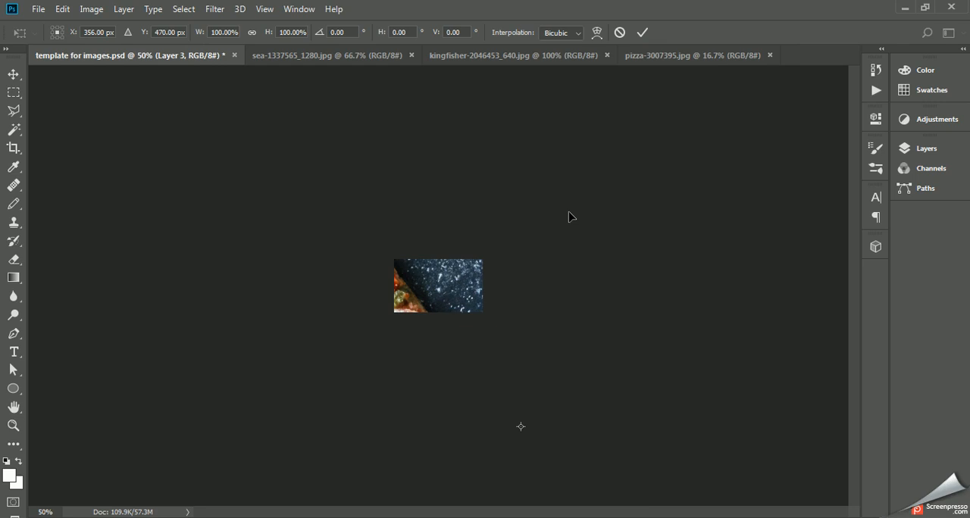
pyautogui.hotkey('ctrl', '-')
pyautogui.hotkey('ctrl', '-')
pyautogui.hotkey('ctrl', '-')
pyautogui.hotkey('ctrl', '-')
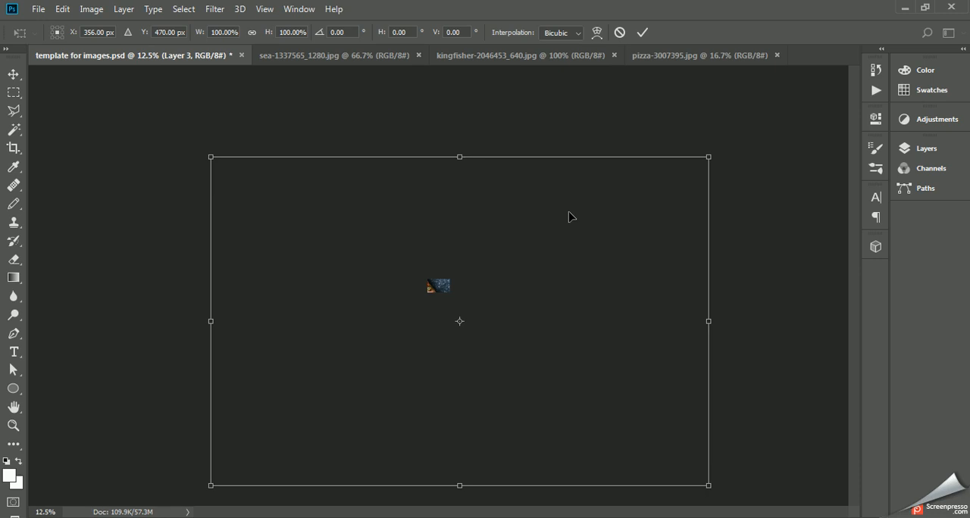
pyautogui.click(710, 156)
pyautogui.click(709, 154)
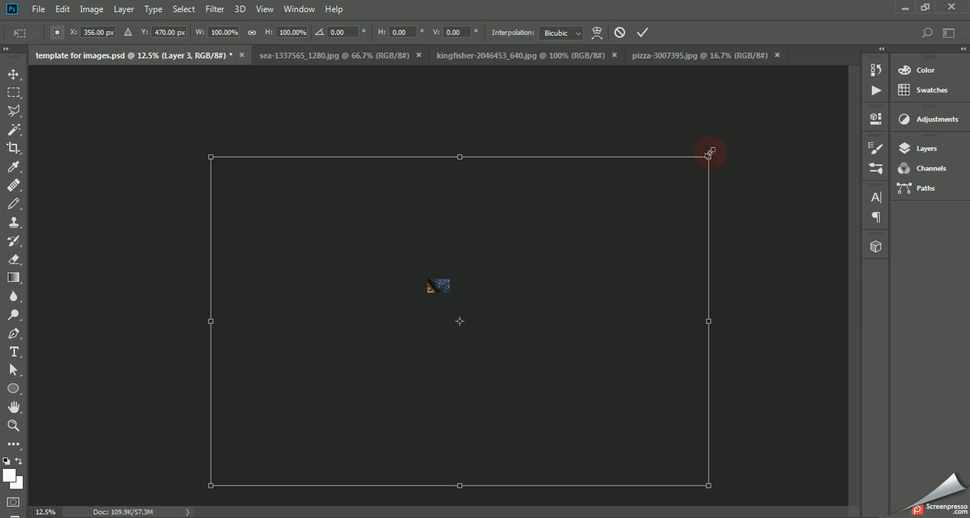
pyautogui.moveTo(710, 155); pyautogui.dragTo(522, 242)
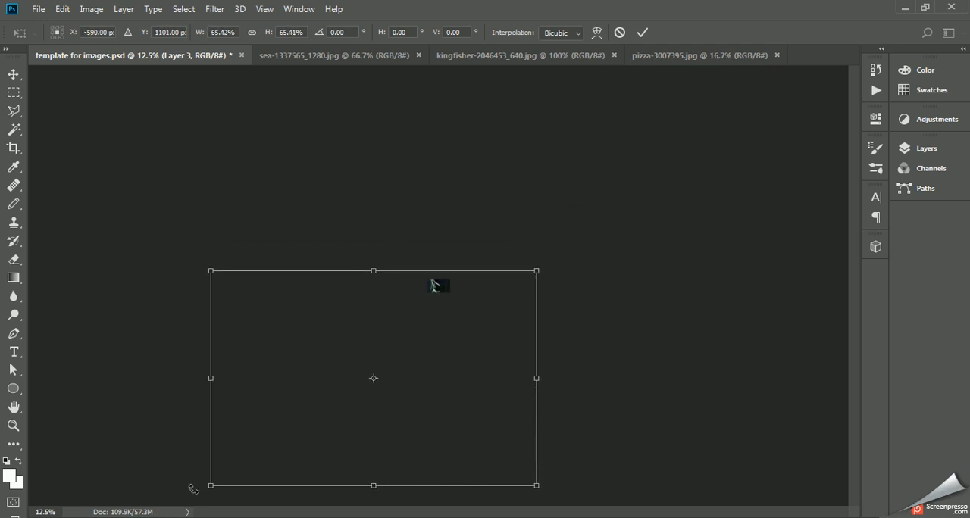
pyautogui.moveTo(206, 488); pyautogui.dragTo(407, 334)
pyautogui.moveTo(536, 347); pyautogui.dragTo(459, 308)
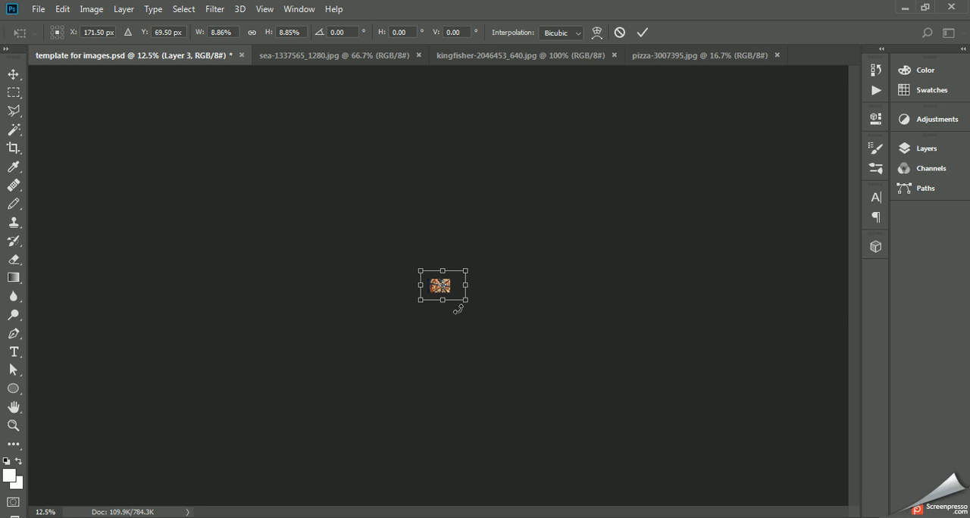
# Step: Scale the pizza layer proportionally down to about 4.86% so that it just covers the canvas, and apply the transform
pyautogui.hotkey('ctrl', '+')
pyautogui.hotkey('ctrl', '+')
pyautogui.hotkey('ctrl', '+')
pyautogui.hotkey('ctrl', '+')
pyautogui.hotkey('ctrl', '+')
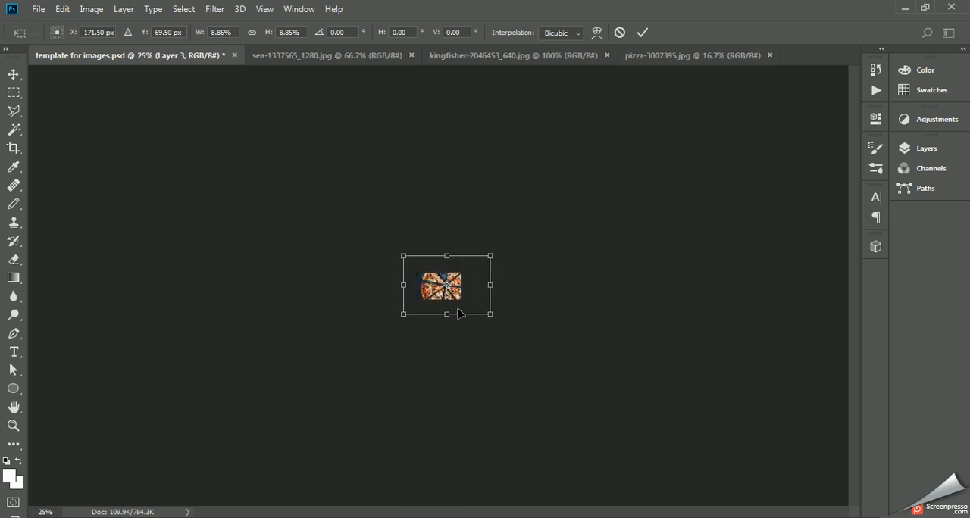
pyautogui.hotkey('ctrl', '+')
pyautogui.hotkey('ctrl', '+')
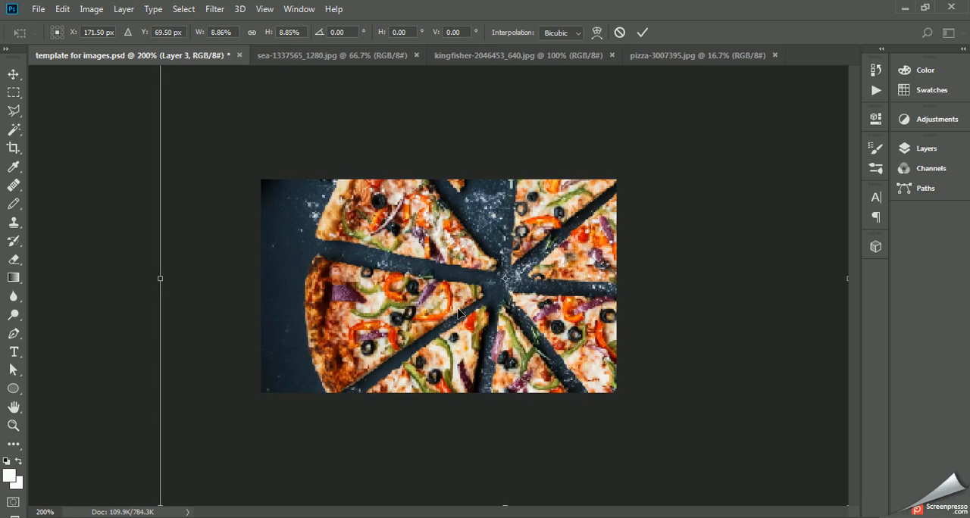
pyautogui.hotkey('ctrl', '-')
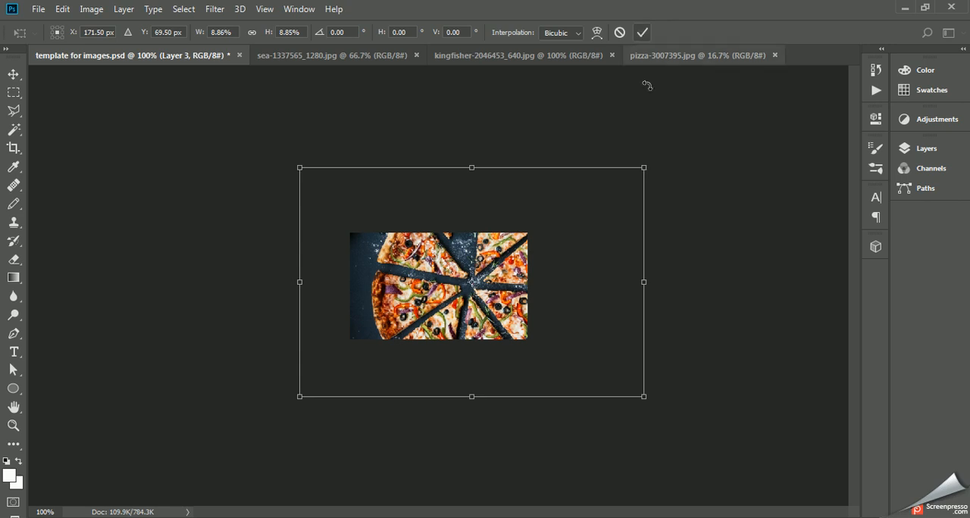
pyautogui.moveTo(646, 174); pyautogui.dragTo(599, 196)
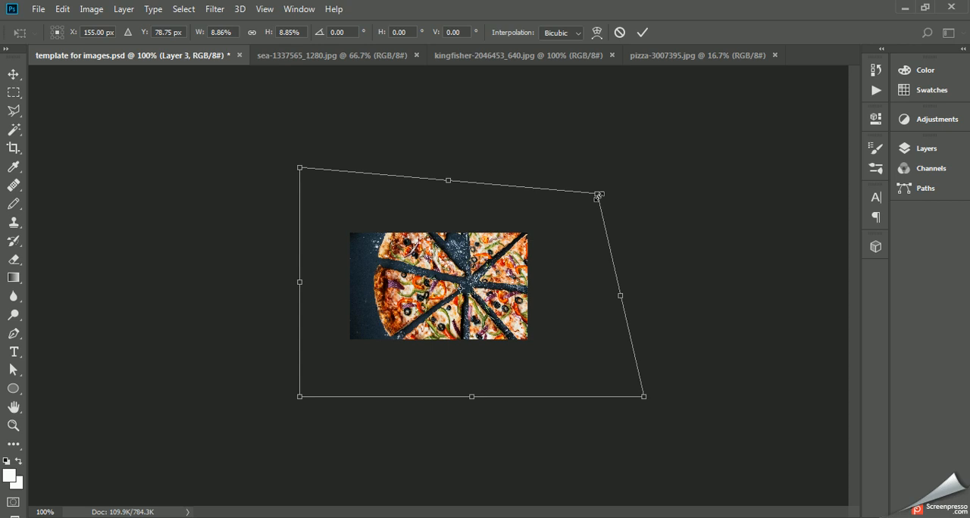
pyautogui.hotkey('ctrl', 'z')
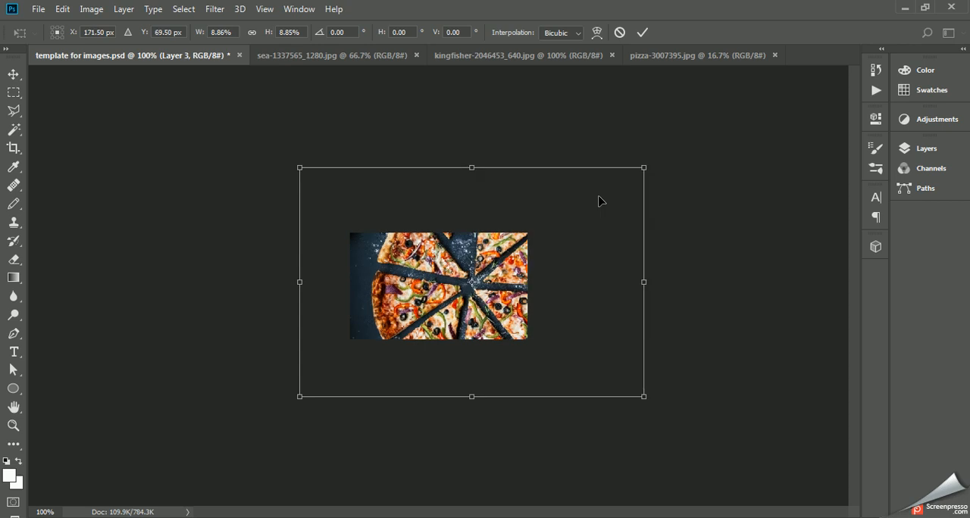
pyautogui.click(644, 167)
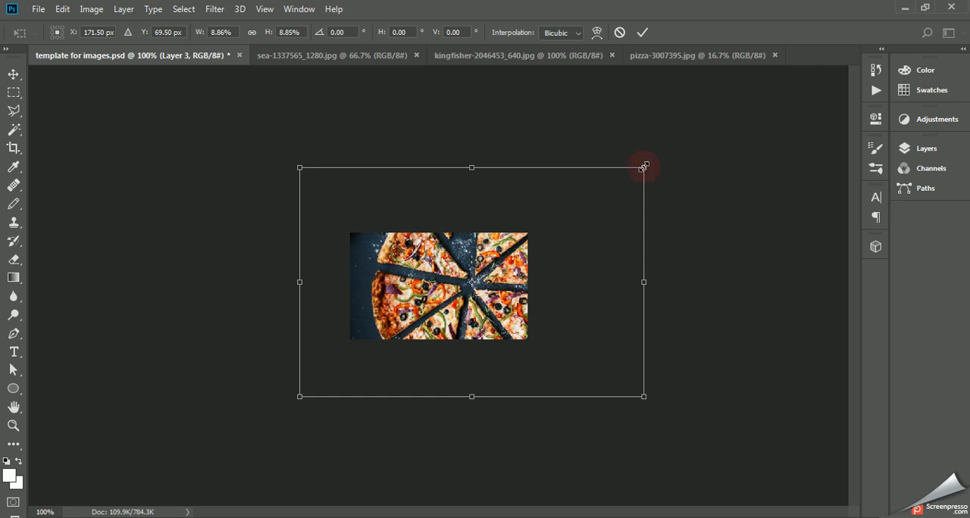
pyautogui.moveTo(643, 167); pyautogui.dragTo(549, 217)
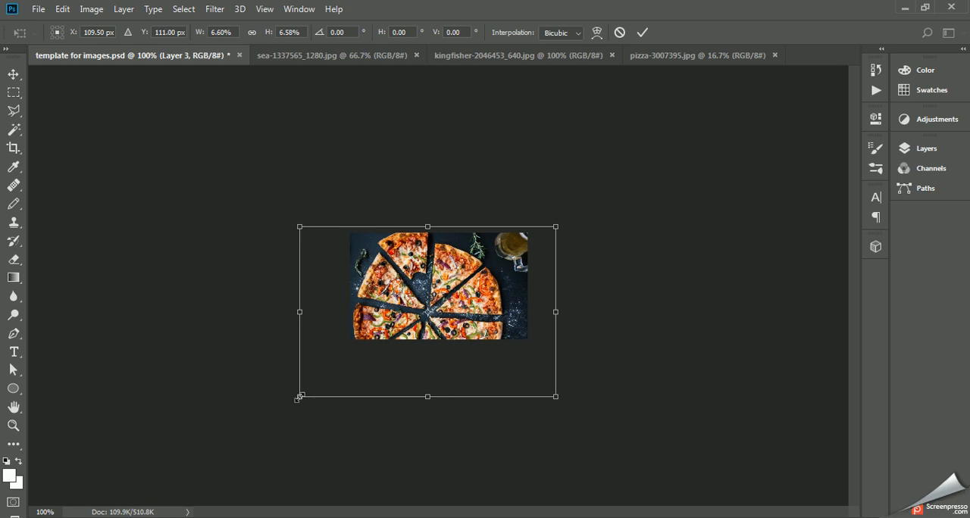
pyautogui.moveTo(298, 398); pyautogui.dragTo(341, 365)
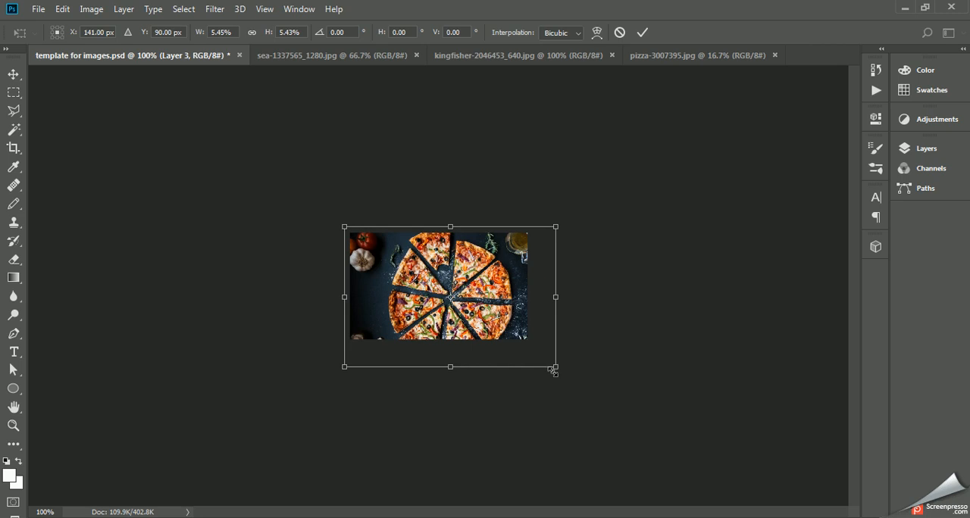
pyautogui.moveTo(557, 367); pyautogui.dragTo(532, 354)
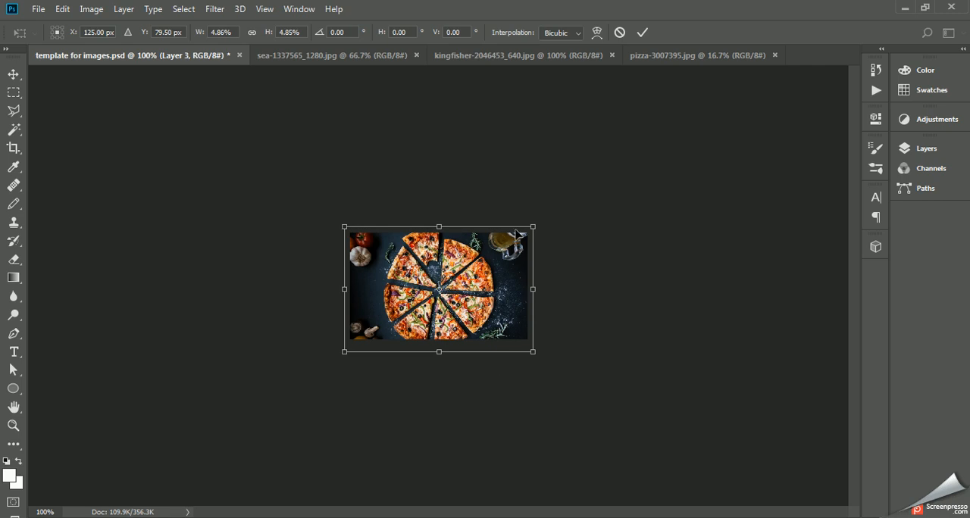
pyautogui.click(641, 33)
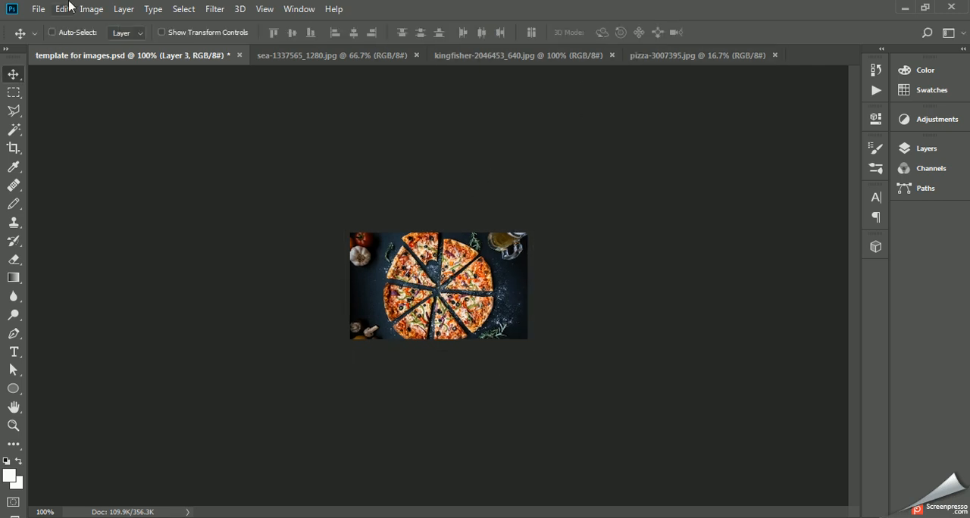
# Step: Save template for images.psd and set up a JPEG copy without layers in the "images for template" folder
pyautogui.click(40, 9)
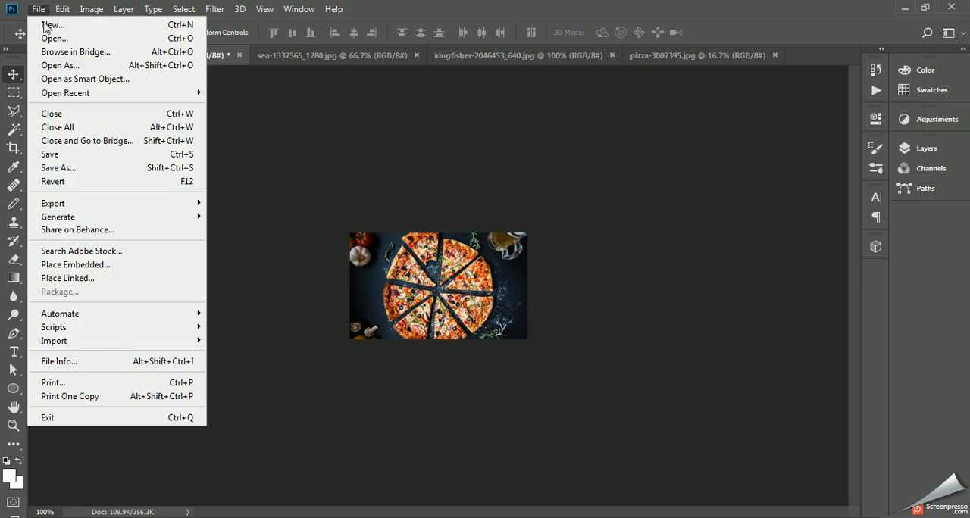
pyautogui.click(54, 155)
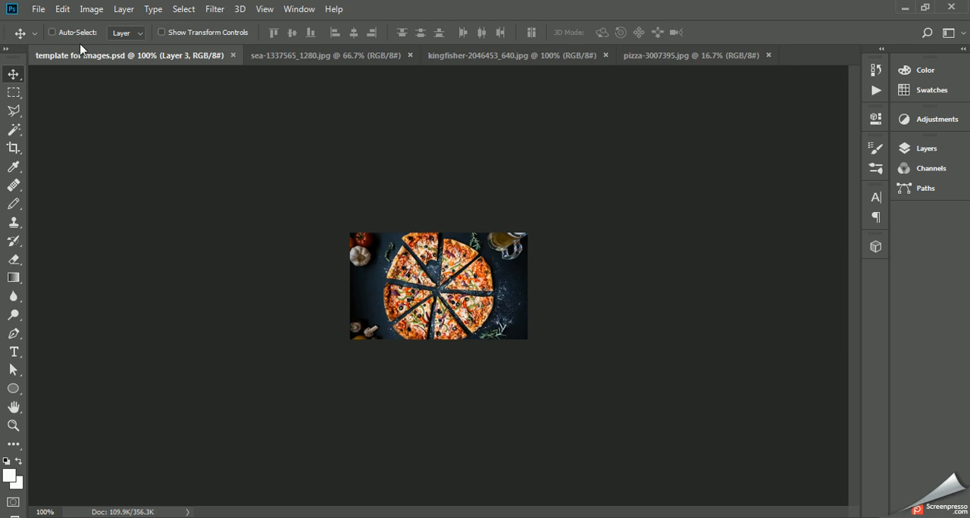
pyautogui.click(36, 9)
pyautogui.click(73, 164)
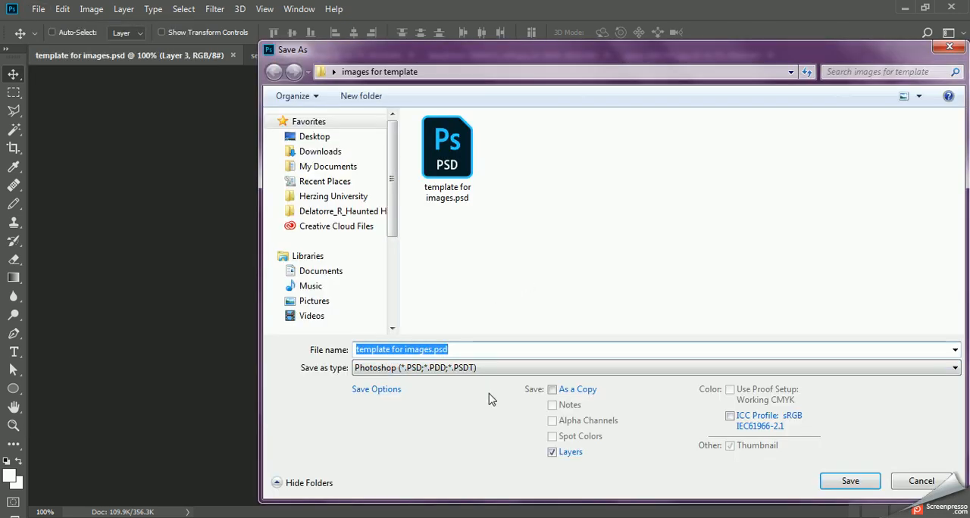
pyautogui.click(553, 453)
pyautogui.click(485, 368)
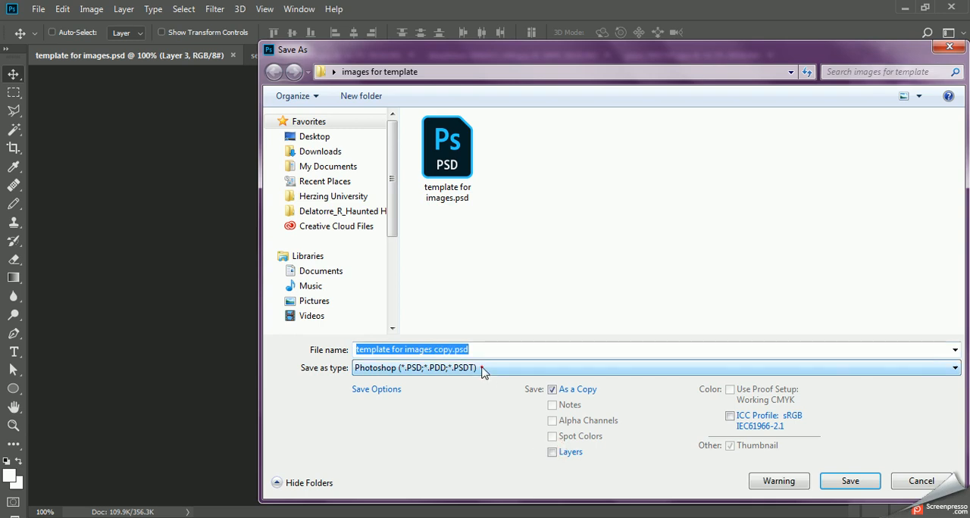
pyautogui.click(461, 226)
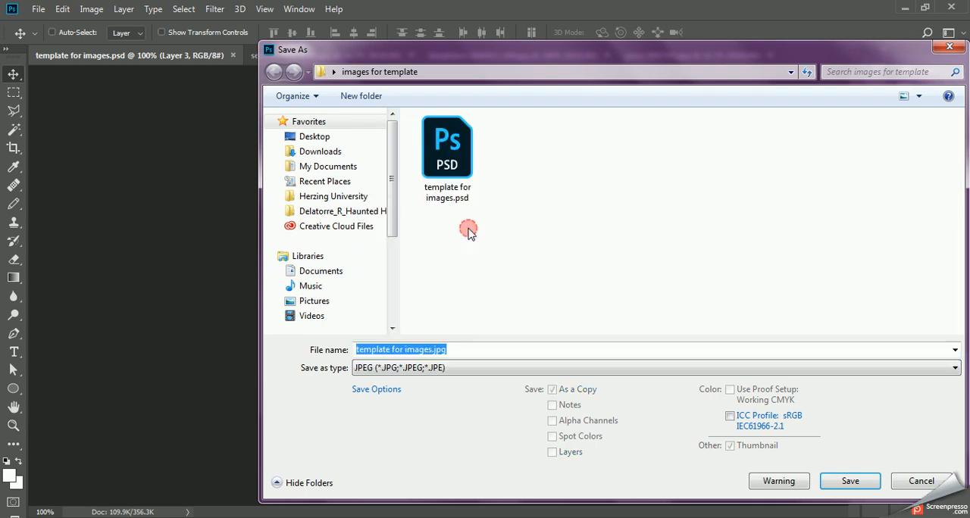
# Step: Name the JPEG copy pizza2 and export it with image quality 8
pyautogui.click(433, 345)
pyautogui.moveTo(431, 348); pyautogui.dragTo(218, 366)
pyautogui.write('s')
pyautogui.press('BackSpace')
pyautogui.write('pizza')
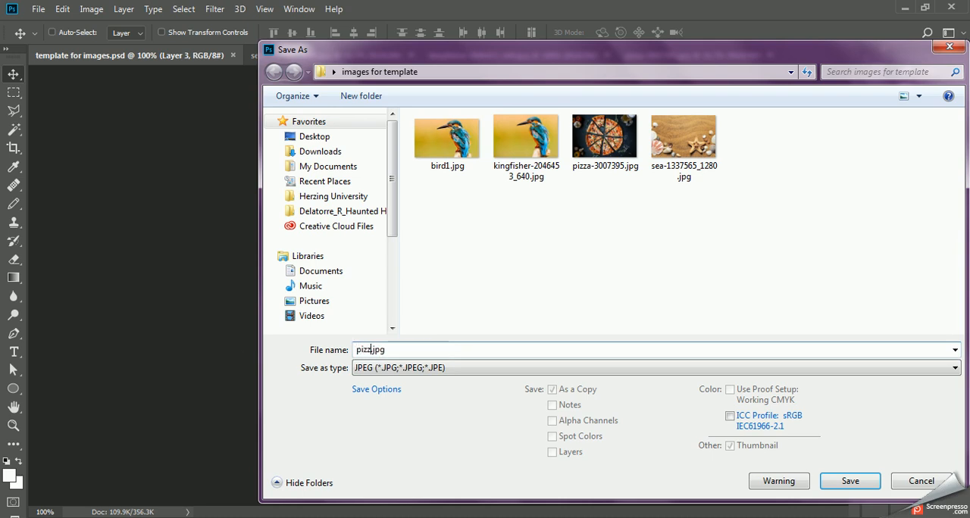
pyautogui.write('2')
pyautogui.click(866, 487)
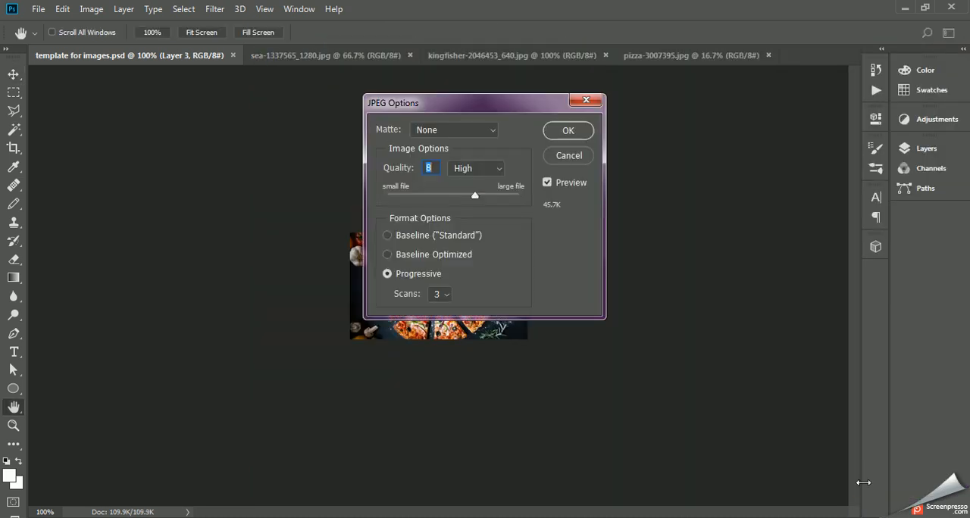
pyautogui.click(570, 130)
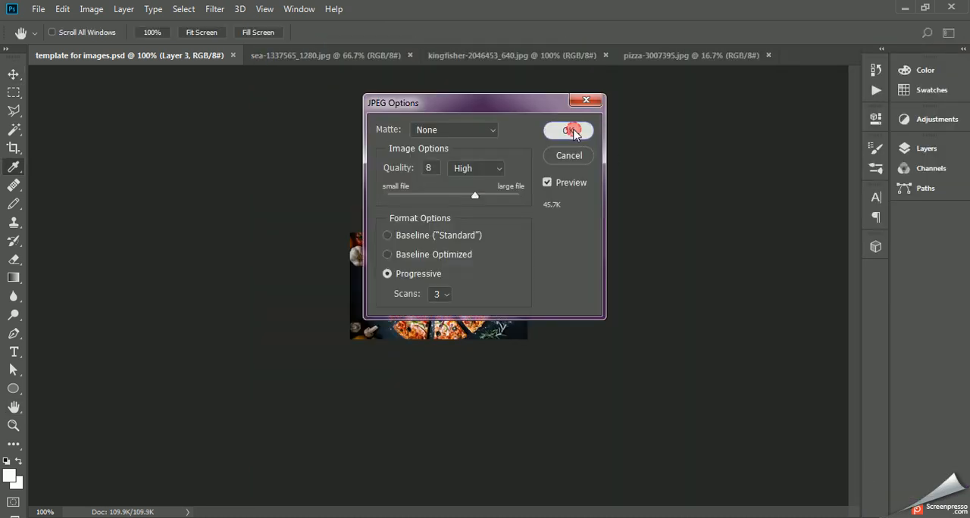
# Step: Float the sea image, copy it into template for images.psd with the Move tool, and dock its window again
pyautogui.click(343, 58)
pyautogui.moveTo(326, 58); pyautogui.dragTo(470, 171)
pyautogui.moveTo(511, 264); pyautogui.dragTo(371, 275)
pyautogui.moveTo(813, 174); pyautogui.dragTo(780, 65)
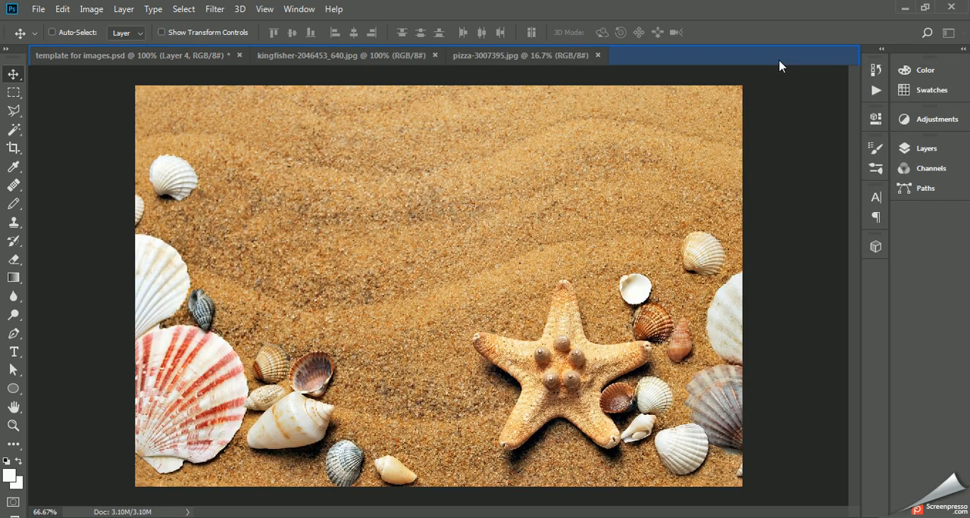
# Step: Scale the sea layer in template for images.psd proportionally to about 65% with Free Transform and reposition it over the canvas
pyautogui.click(194, 55)
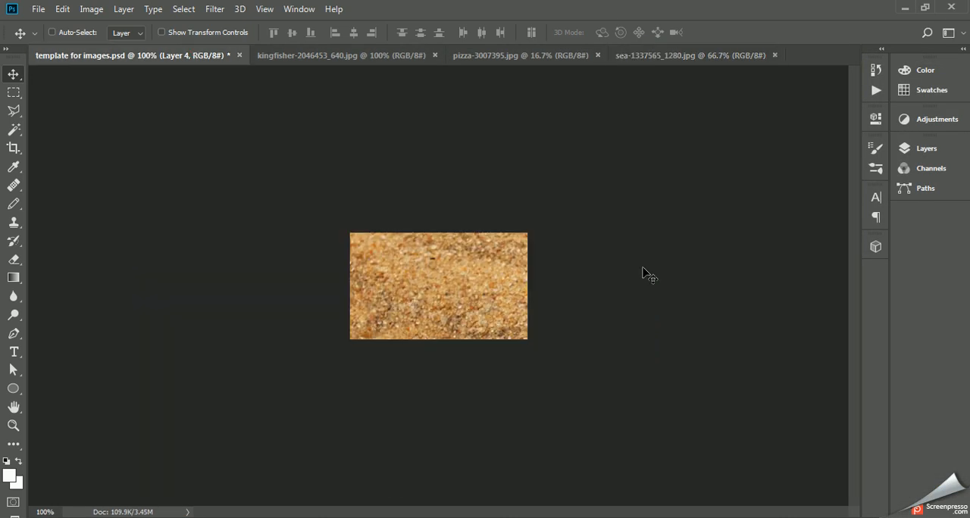
pyautogui.hotkey('ctrl', 't')
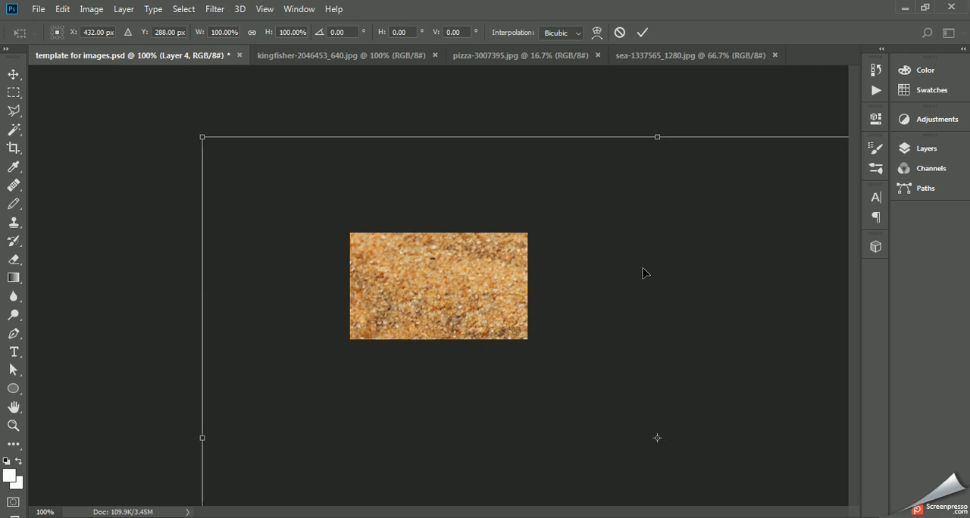
pyautogui.click(203, 137)
pyautogui.moveTo(203, 137); pyautogui.dragTo(326, 207)
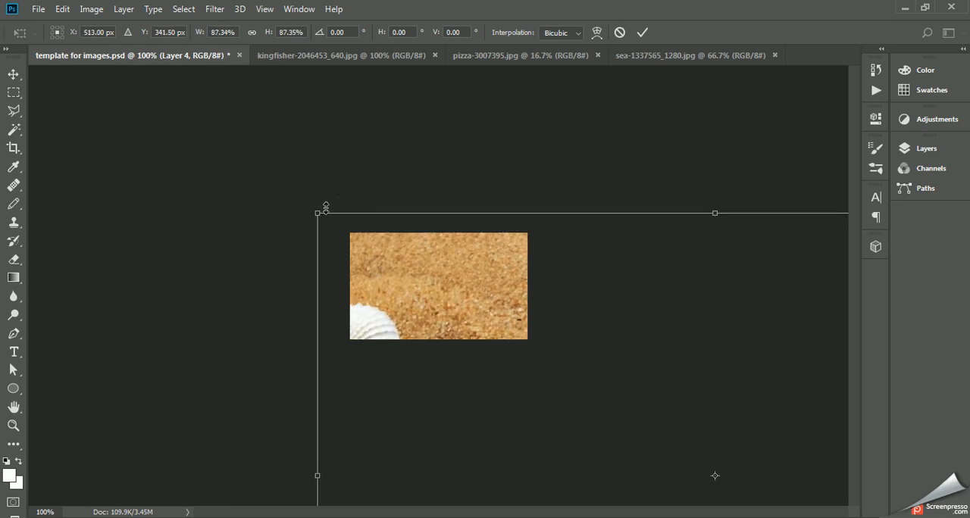
pyautogui.moveTo(498, 289); pyautogui.dragTo(339, 175)
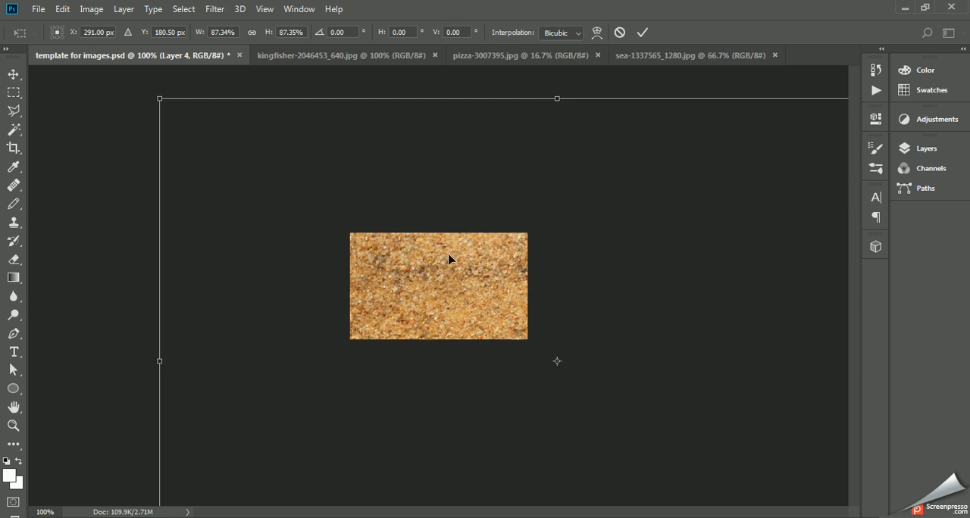
pyautogui.moveTo(455, 288); pyautogui.dragTo(426, 282)
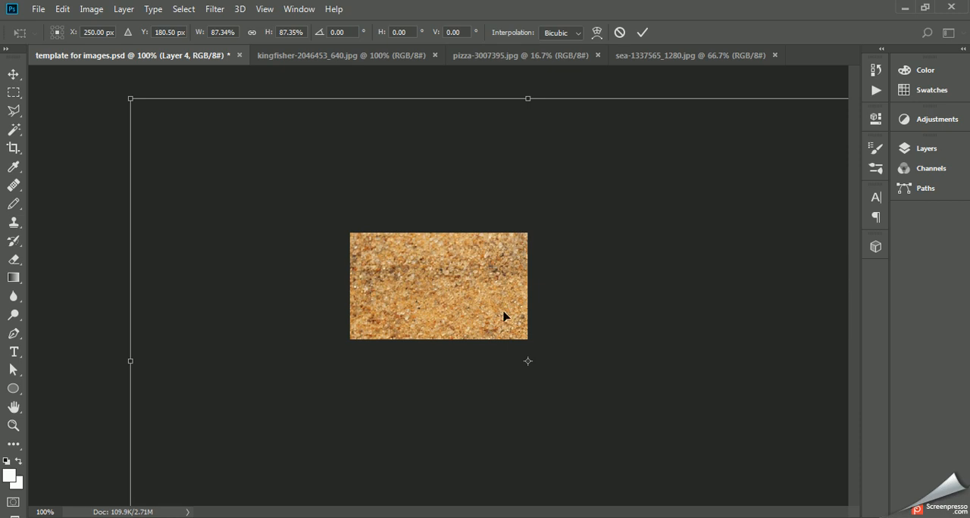
pyautogui.click(129, 98)
pyautogui.moveTo(130, 99); pyautogui.dragTo(329, 235)
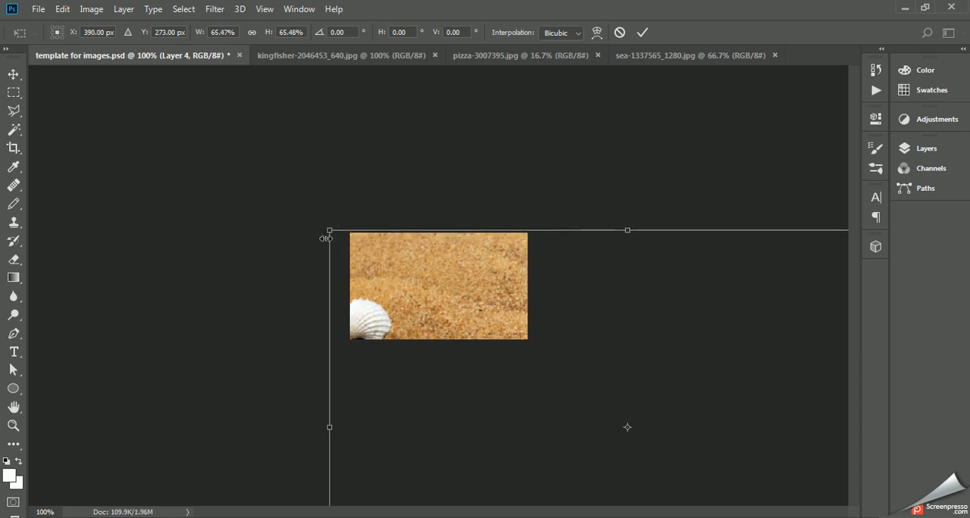
pyautogui.moveTo(455, 281); pyautogui.dragTo(324, 157)
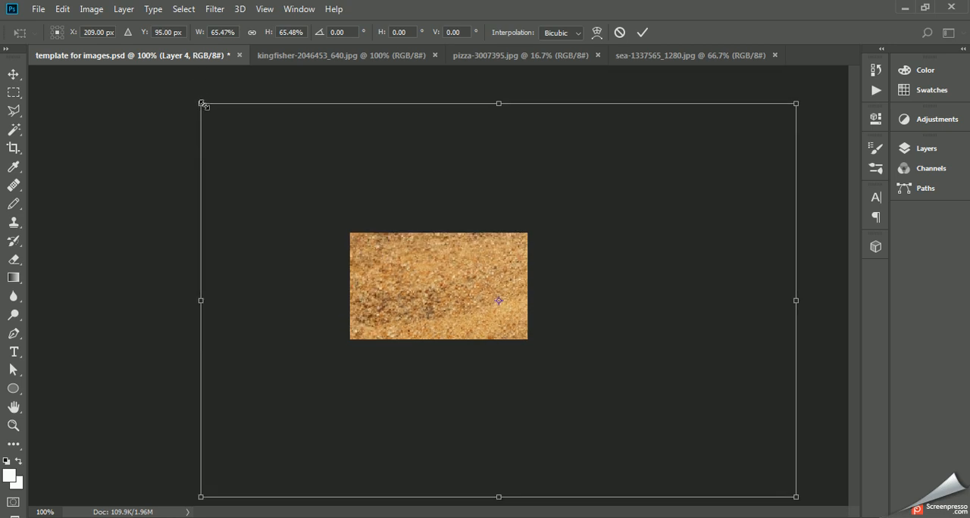
# Step: Scale the sea layer further down to about 20% so that it just covers the canvas, and apply the transform
pyautogui.moveTo(202, 104); pyautogui.dragTo(327, 197)
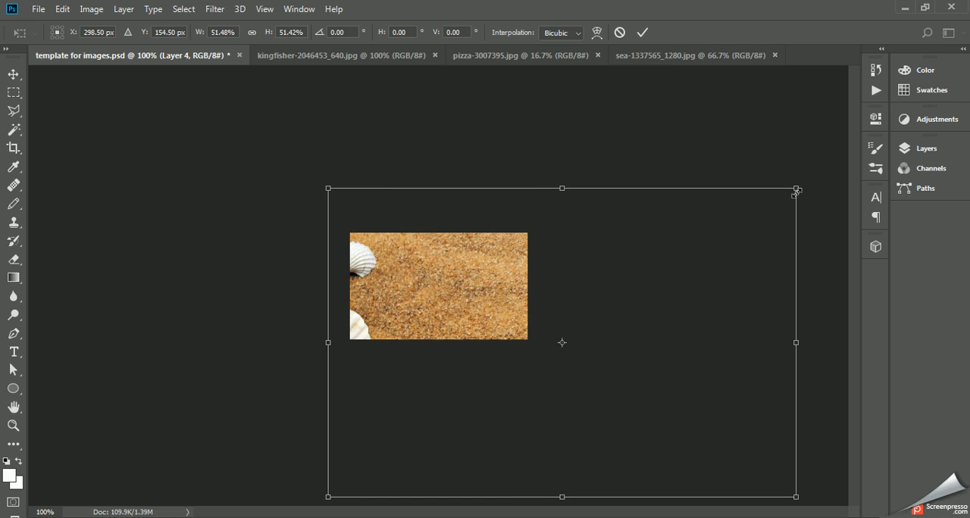
pyautogui.moveTo(796, 191); pyautogui.dragTo(796, 191)
pyautogui.moveTo(668, 229); pyautogui.dragTo(706, 177)
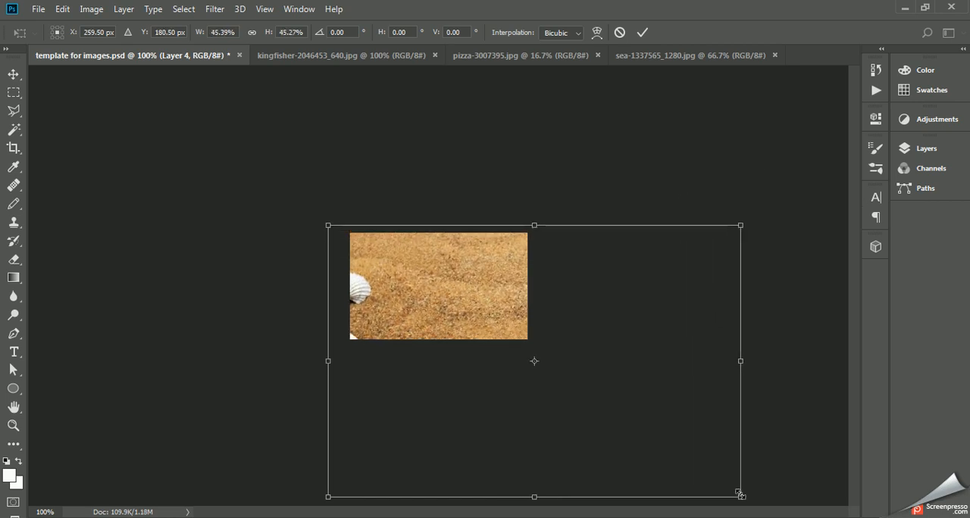
pyautogui.moveTo(738, 493); pyautogui.dragTo(552, 317)
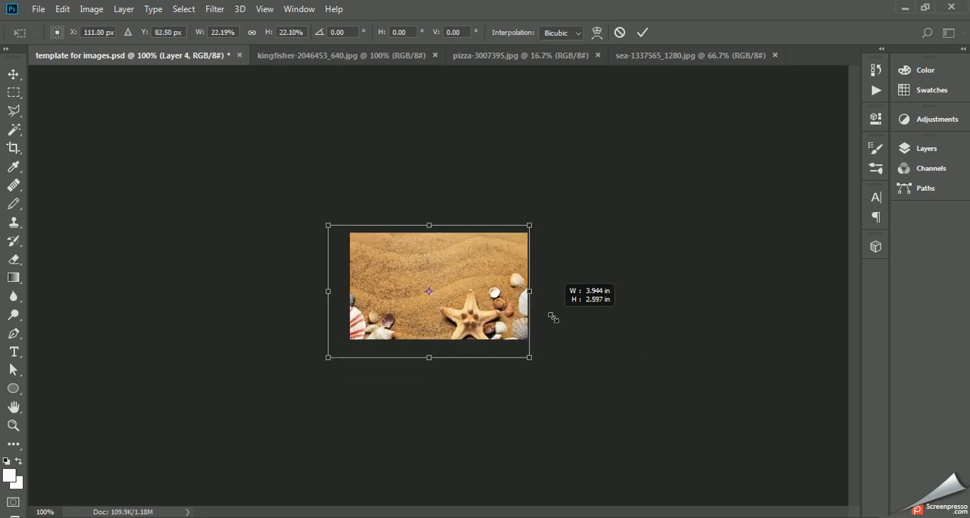
pyautogui.moveTo(330, 360); pyautogui.dragTo(345, 345)
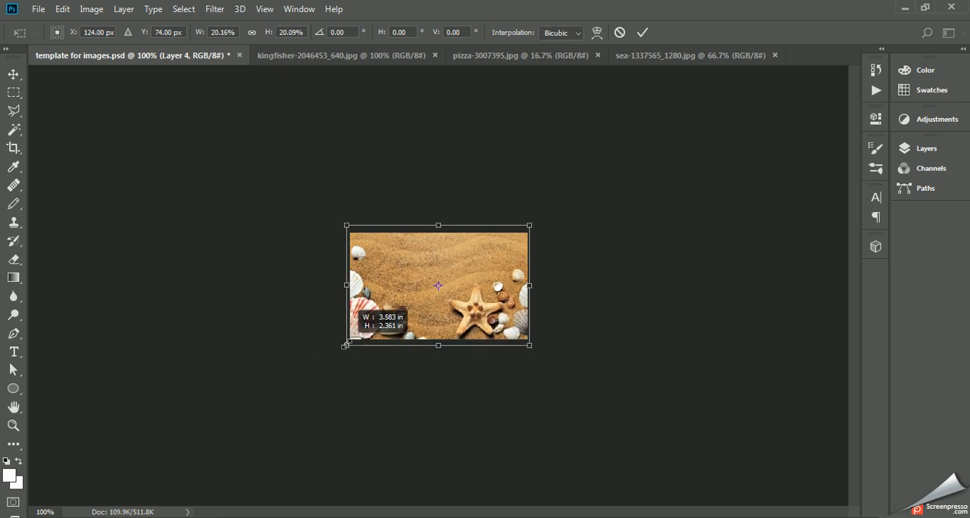
pyautogui.click(642, 33)
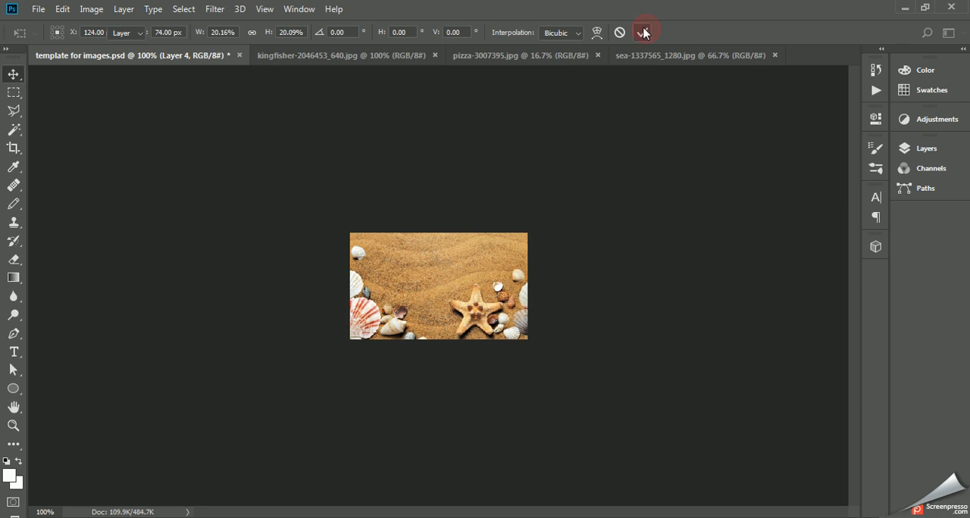
# Step: Save template for images.psd with the sea layer, and choose JPEG as the format for a separately saved copy
pyautogui.click(34, 8)
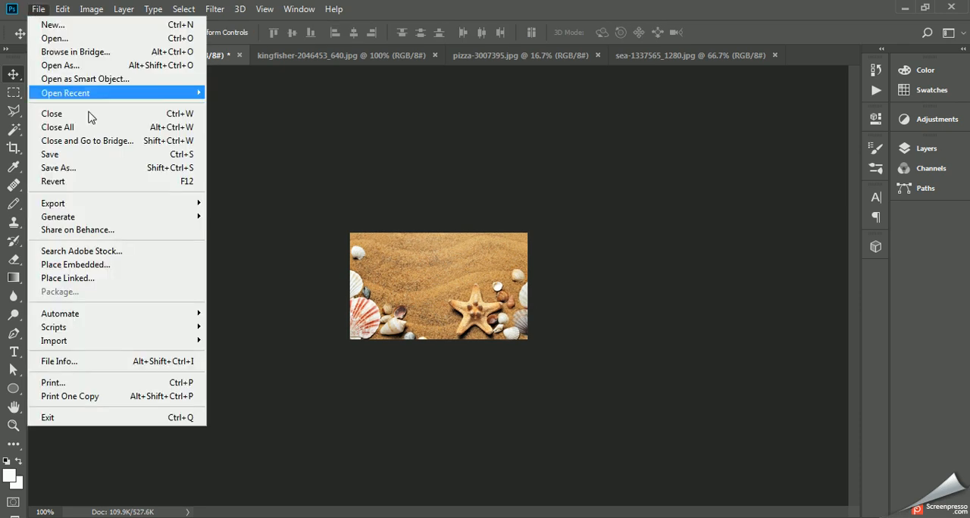
pyautogui.click(81, 151)
pyautogui.click(37, 9)
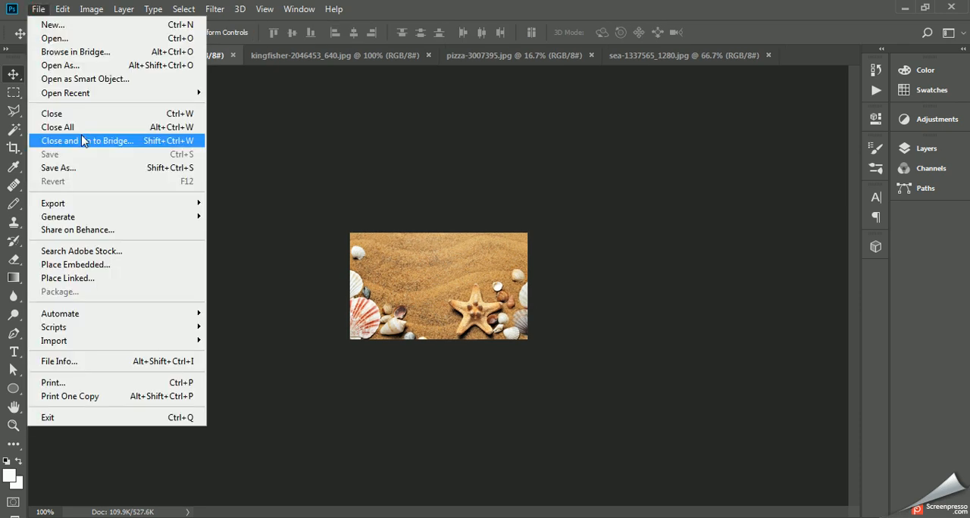
pyautogui.click(82, 168)
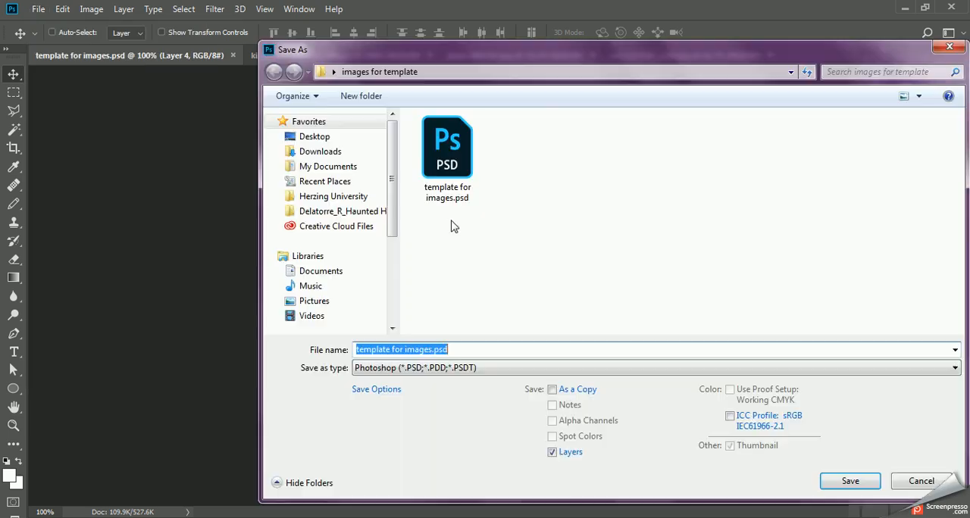
pyautogui.click(441, 369)
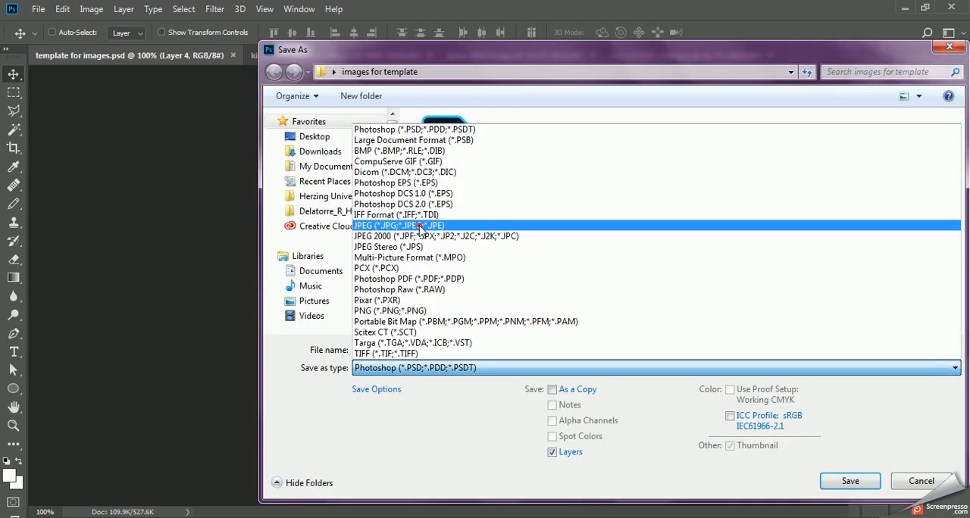
pyautogui.click(422, 231)
# Step: Name the JPEG copy beach3 and save it in the images for template folder with image quality 8
pyautogui.click(428, 349)
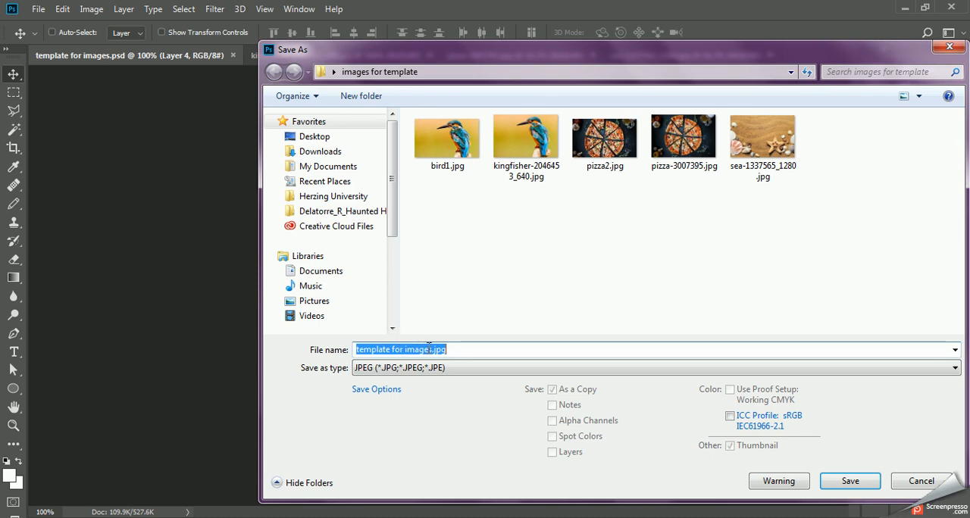
pyautogui.moveTo(428, 348); pyautogui.dragTo(306, 358)
pyautogui.press('BackSpace')
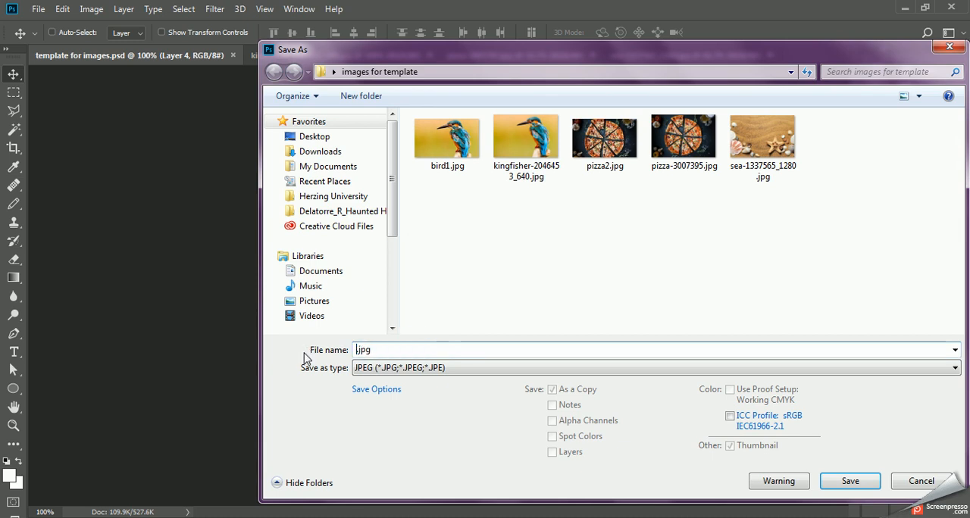
pyautogui.write('beach')
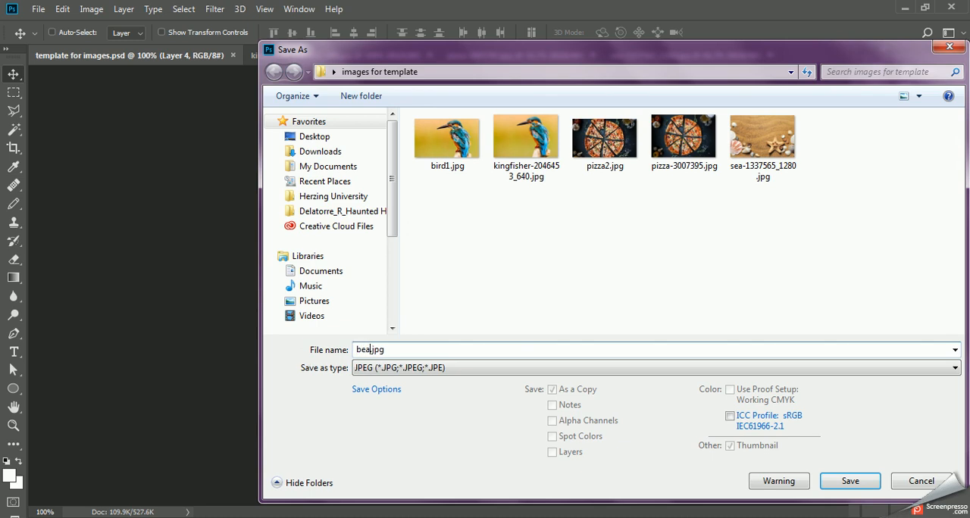
pyautogui.write('3')
pyautogui.click(858, 483)
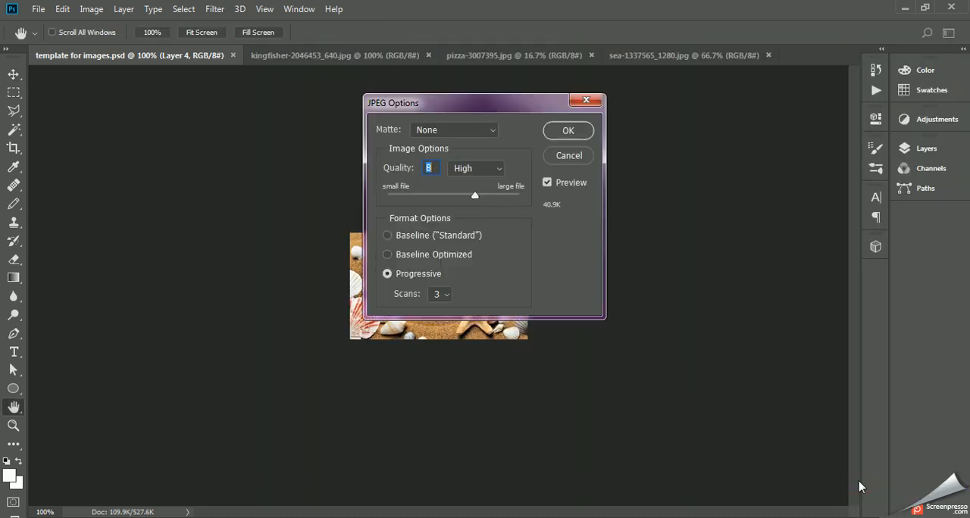
pyautogui.click(578, 135)
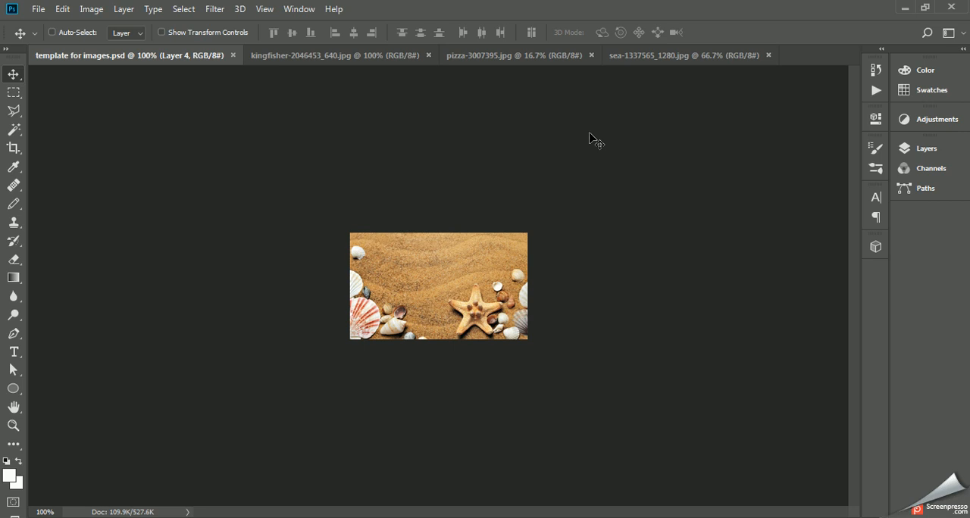
pyautogui.click(883, 517)
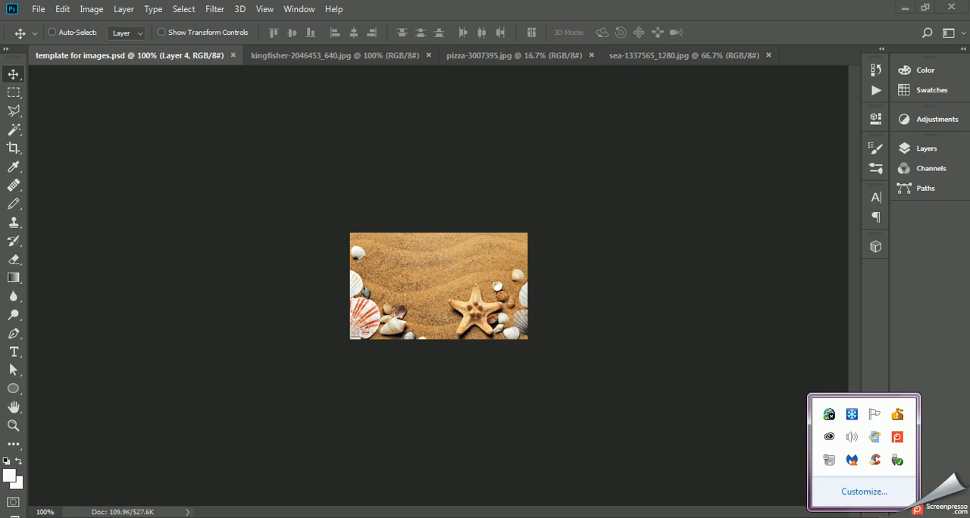
pyautogui.rightClick(896, 440)
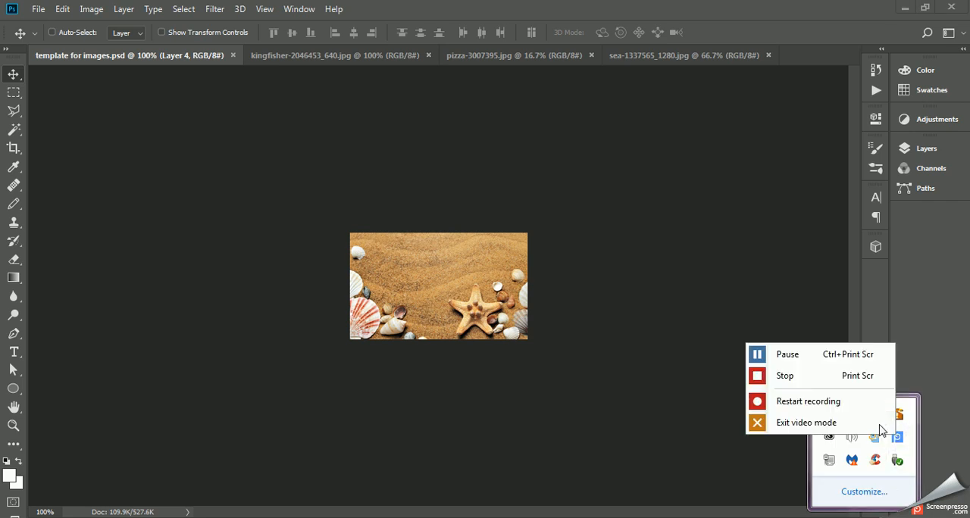